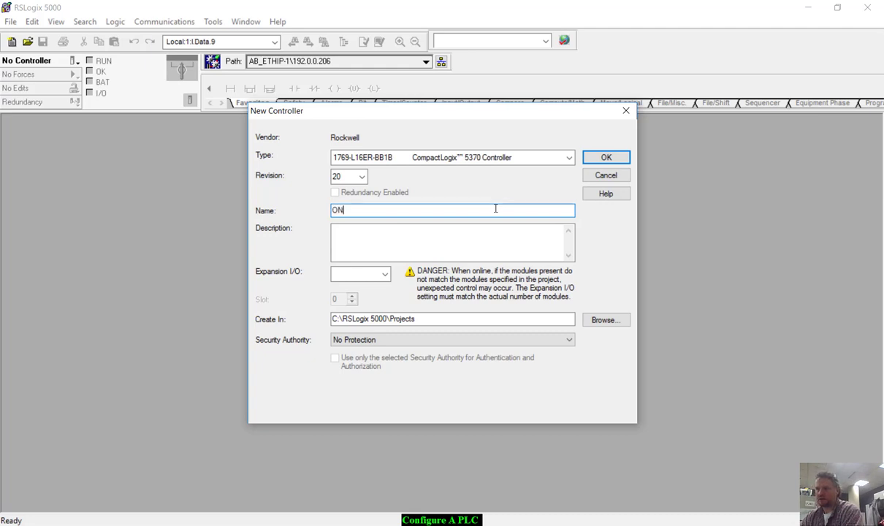
Enter CHAPTER 15 PART 1 as the description of the new controller ONE.
{"action": "left_click", "coordinate": [433, 234]}
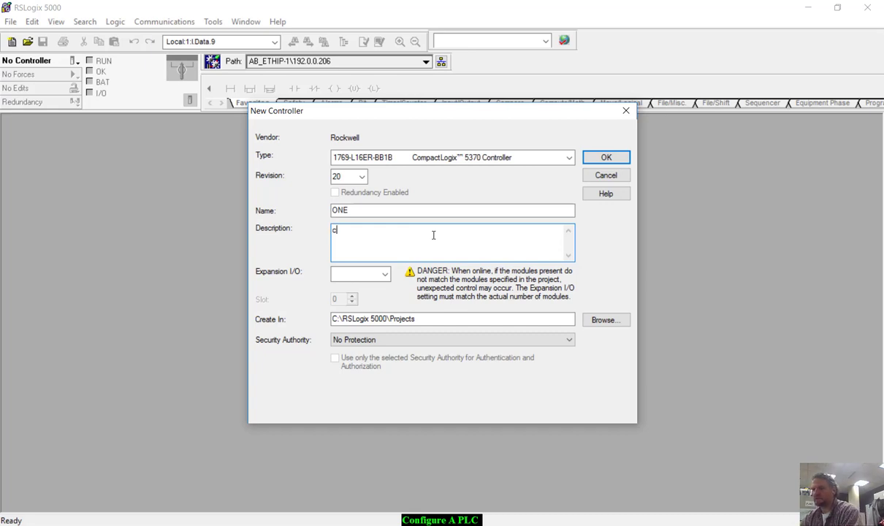
{"action": "type", "text": "CHAPTER "}
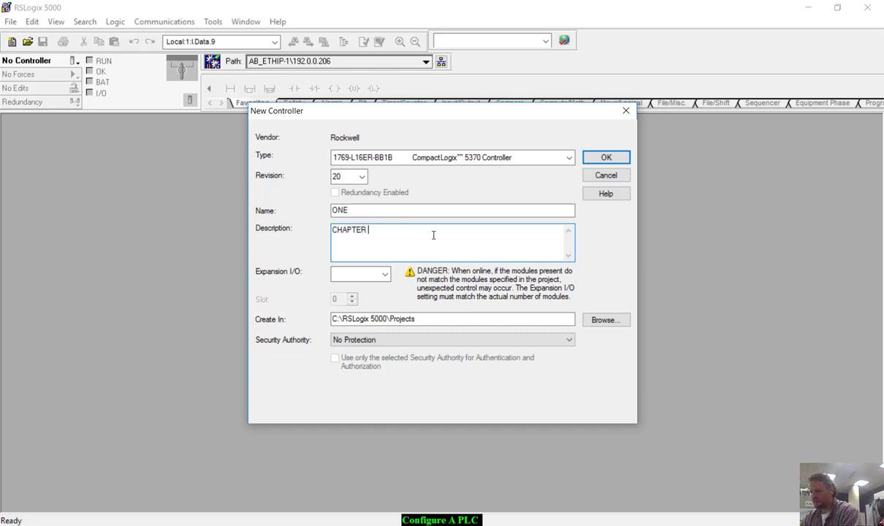
{"action": "type", "text": "15 PA"}
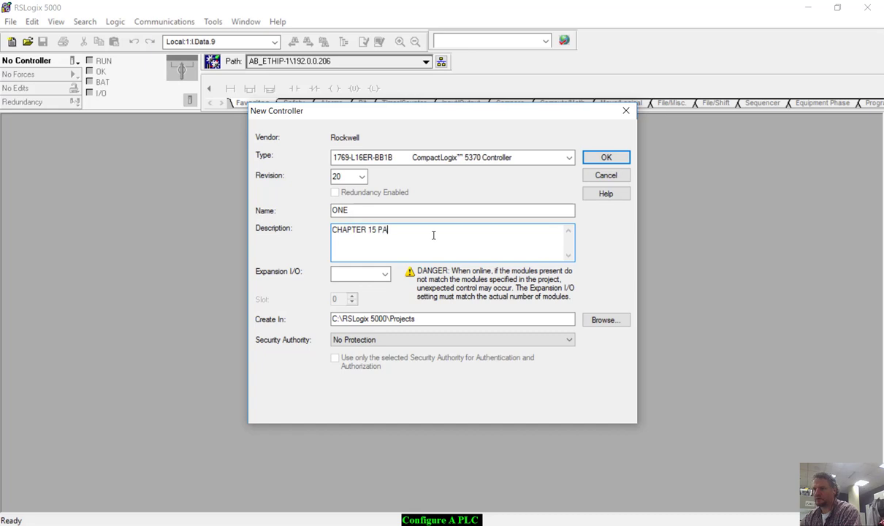
{"action": "type", "text": "RT 1"}
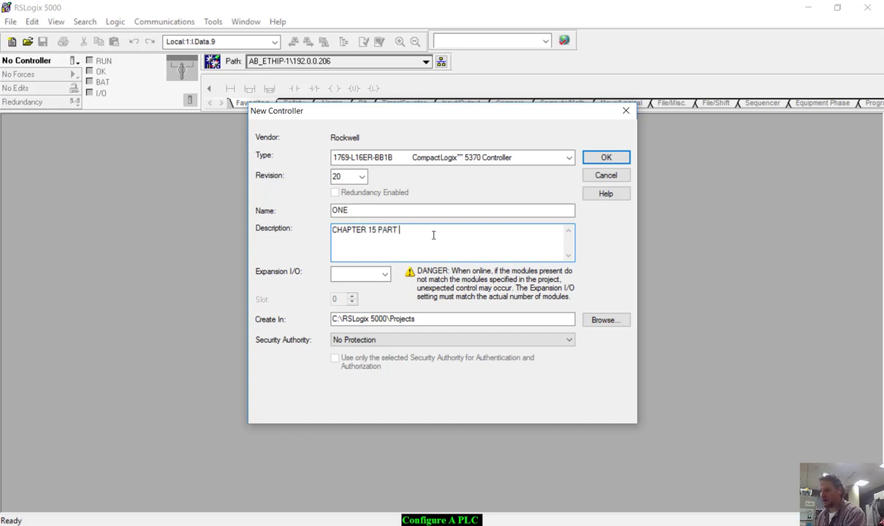
Set the controller's expansion I/O to 3 Modules and create the controller project.
{"action": "left_click", "coordinate": [365, 274]}
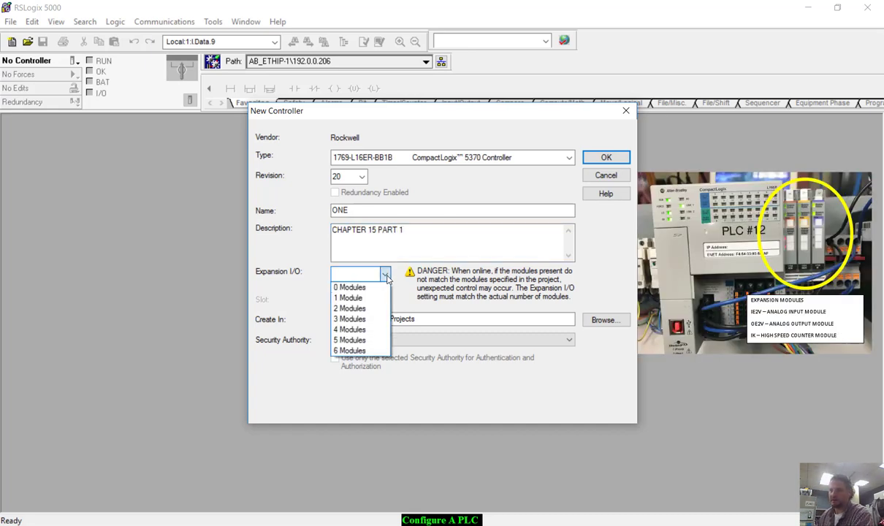
{"action": "left_click", "coordinate": [360, 321]}
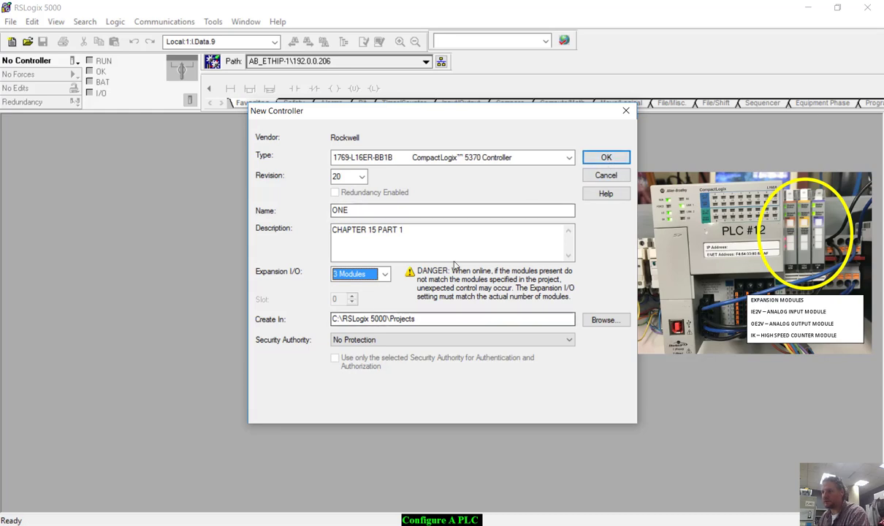
{"action": "left_click", "coordinate": [603, 159]}
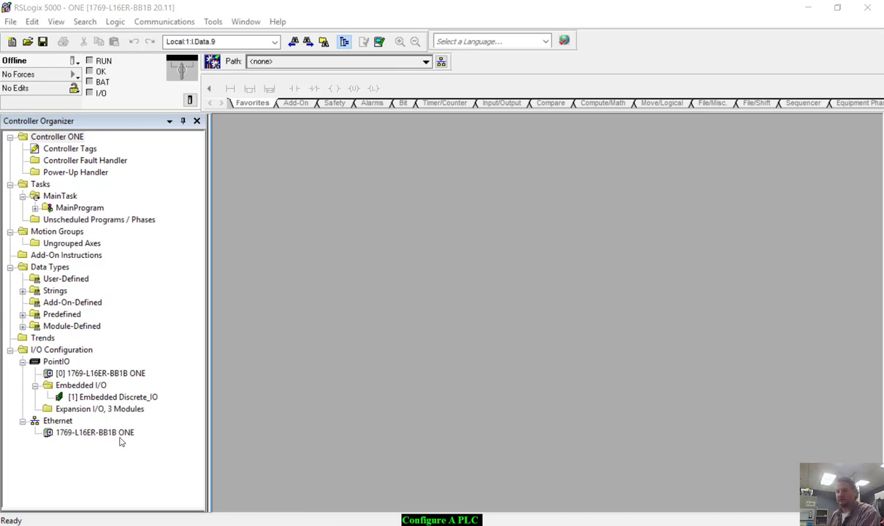
Start a new 1734-IE2V 2 Channel Analog Voltage Input module under Expansion I/O.
{"action": "left_click", "coordinate": [93, 398]}
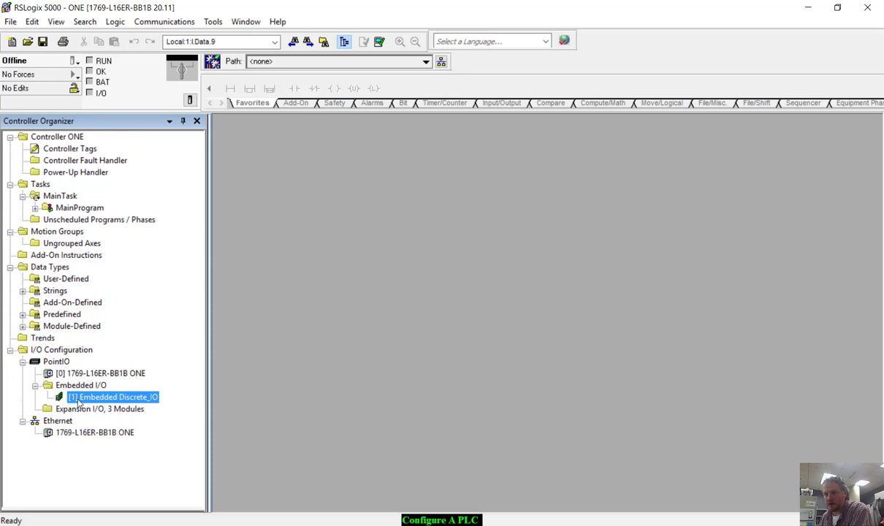
{"action": "left_click", "coordinate": [87, 410]}
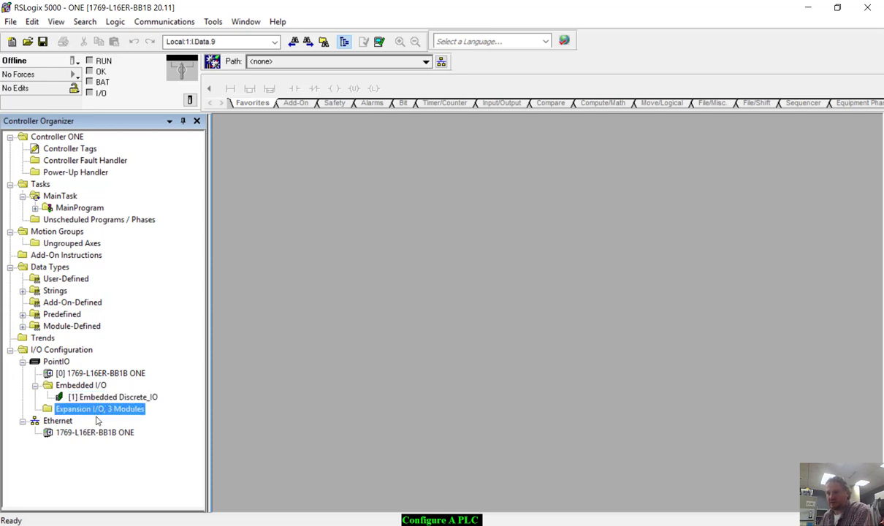
{"action": "right_click", "coordinate": [95, 414]}
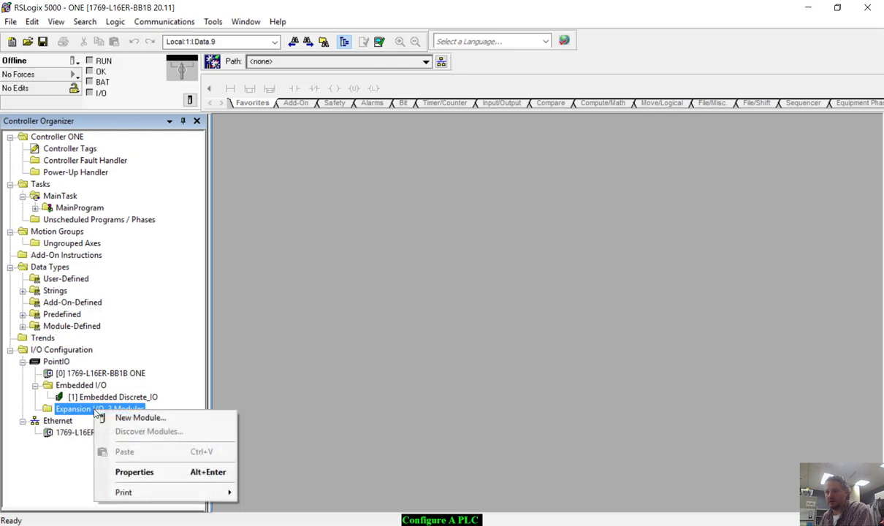
{"action": "left_click", "coordinate": [140, 418]}
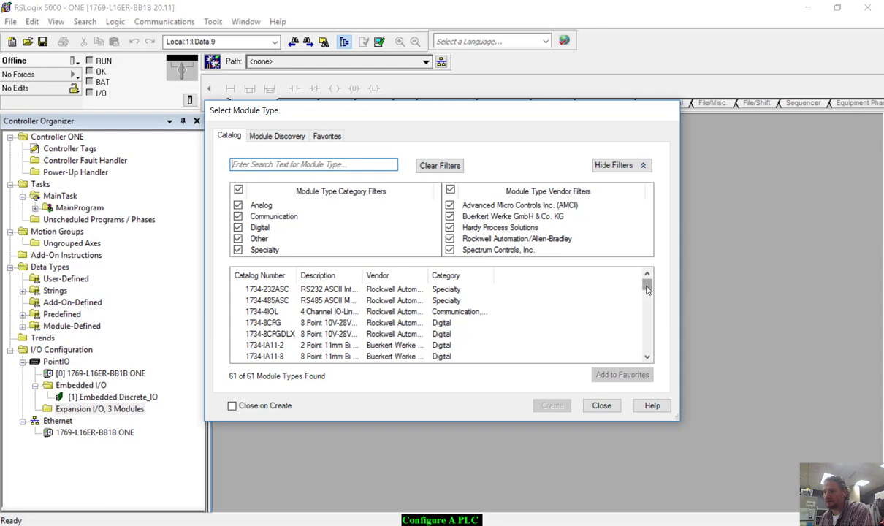
{"action": "left_click_drag", "start_coordinate": [647, 289], "coordinate": [647, 309]}
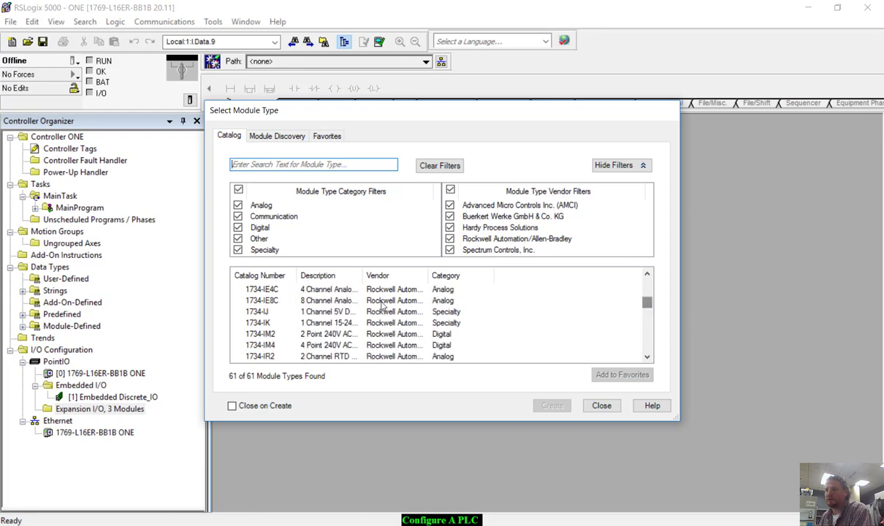
{"action": "scroll", "coordinate": [286, 334], "scroll_direction": "down", "scroll_amount": 1}
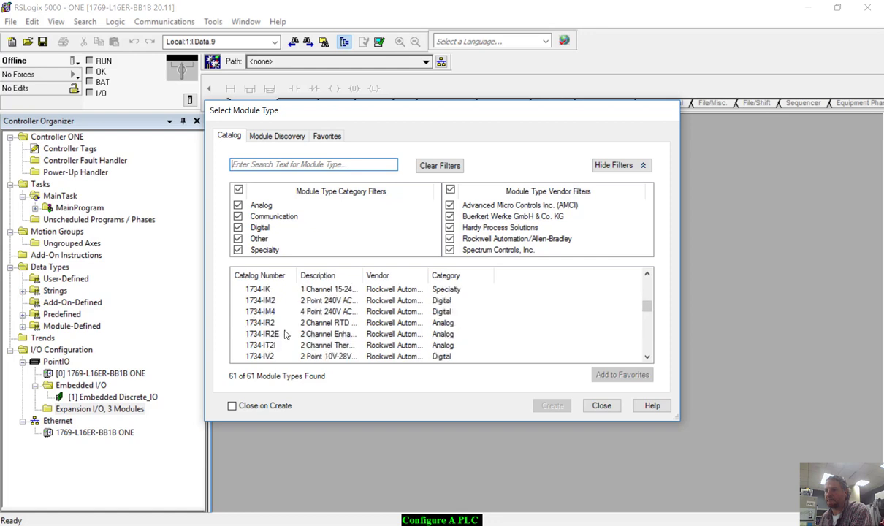
{"action": "scroll", "coordinate": [286, 334], "scroll_direction": "up", "scroll_amount": 2}
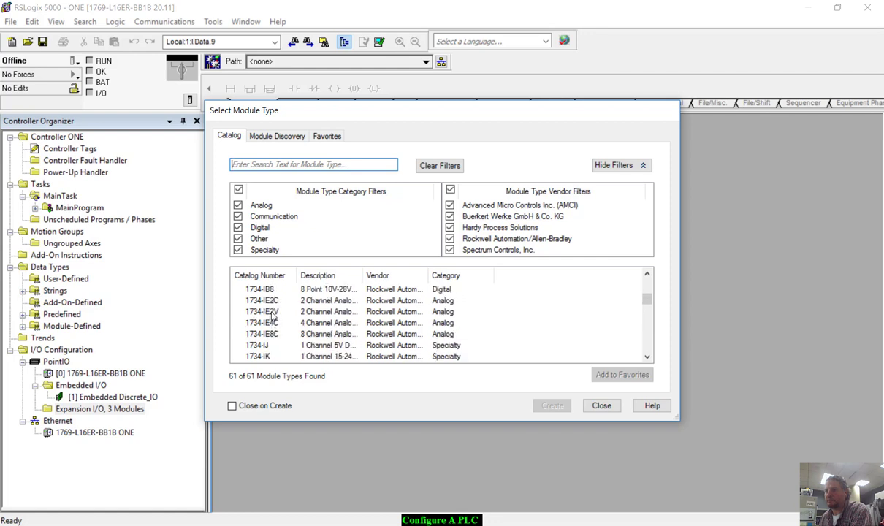
{"action": "left_click", "coordinate": [274, 312]}
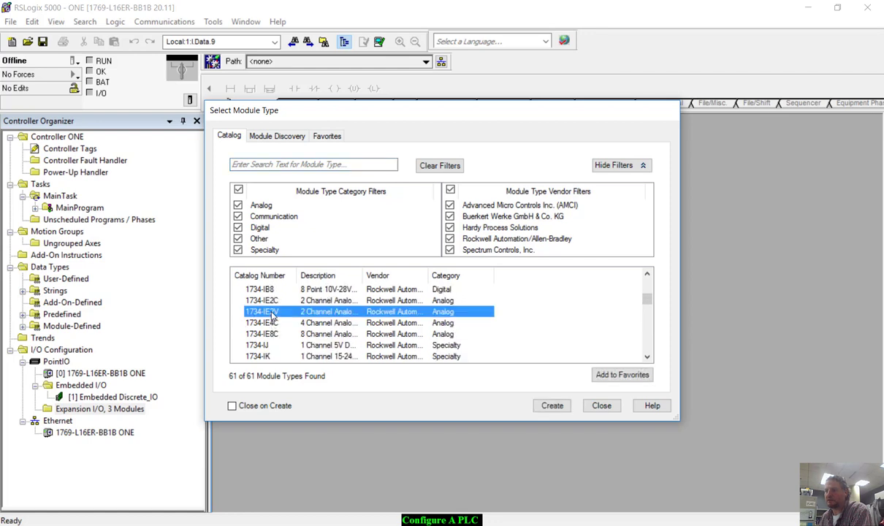
{"action": "double_click", "coordinate": [328, 314]}
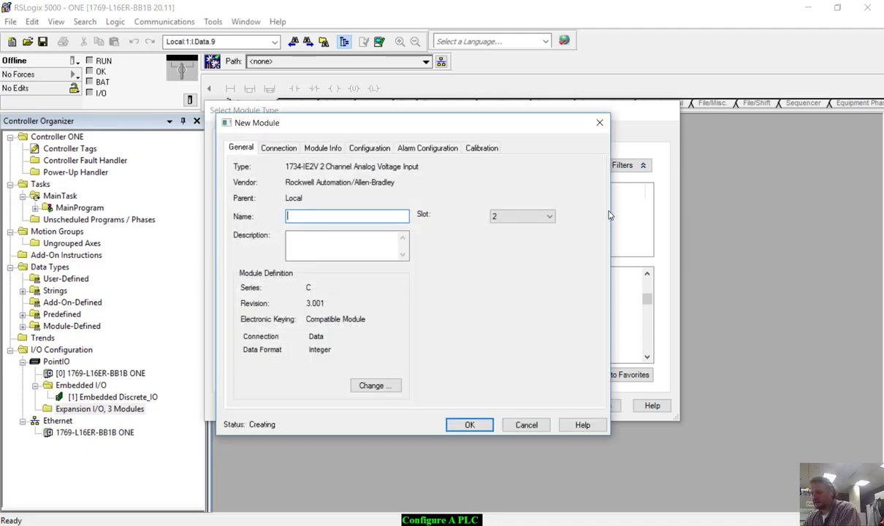
Name the analog voltage input module AI, leave its description empty, and create it.
{"action": "type", "text": "ai"}
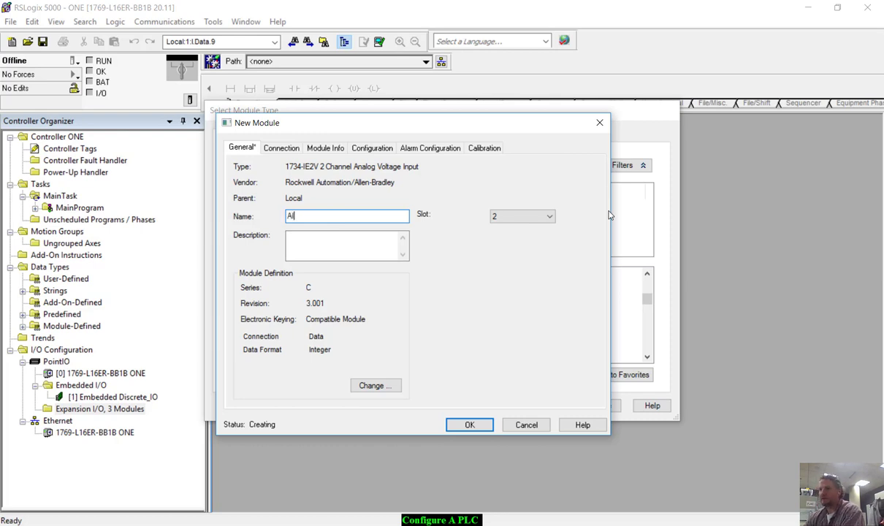
{"action": "left_click", "coordinate": [337, 245]}
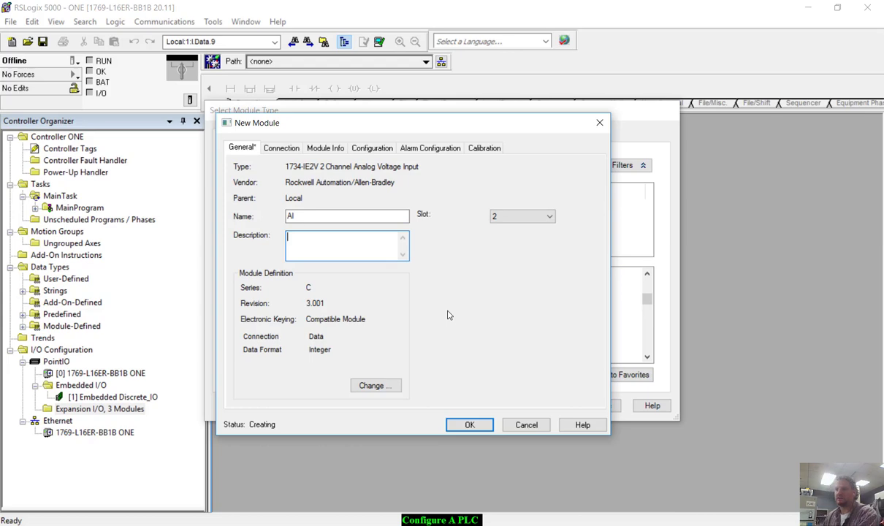
{"action": "left_click", "coordinate": [699, 428]}
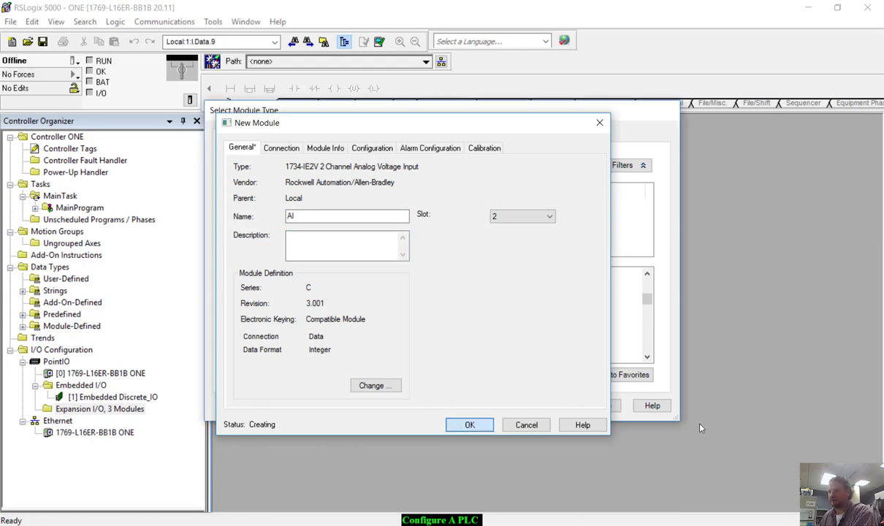
{"action": "key", "text": "Return"}
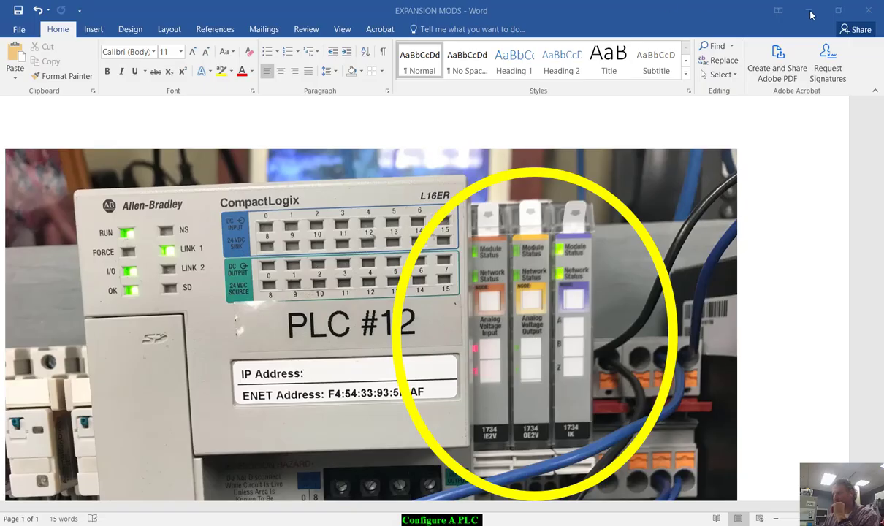
Switch from Word back to RSLogix 5000 and add a 1734-OV2E output module named AO, widening the catalog's description column.
{"action": "left_click", "coordinate": [810, 15]}
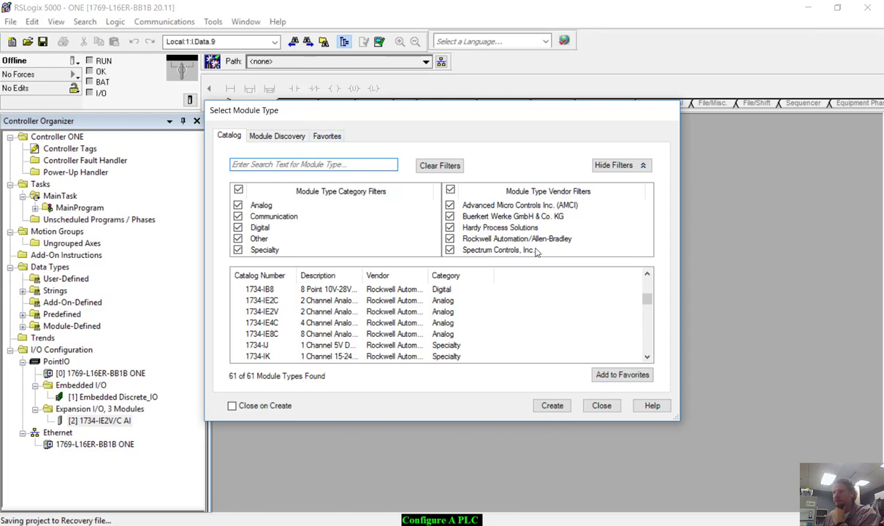
{"action": "scroll", "coordinate": [529, 304], "scroll_direction": "down", "scroll_amount": 1}
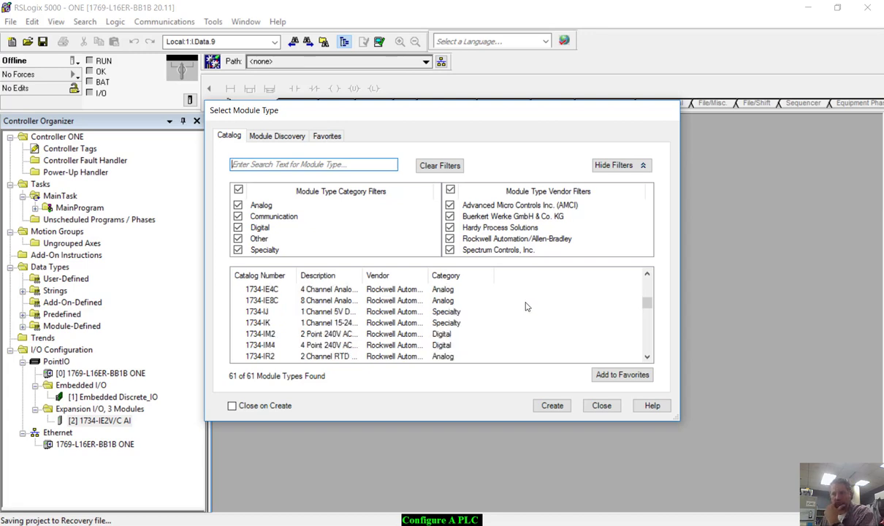
{"action": "scroll", "coordinate": [524, 307], "scroll_direction": "down", "scroll_amount": 4}
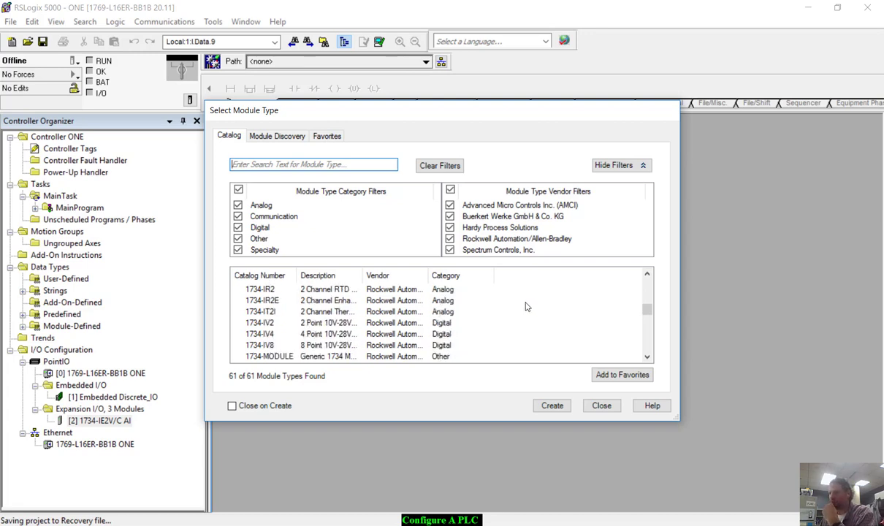
{"action": "scroll", "coordinate": [524, 307], "scroll_direction": "down", "scroll_amount": 4}
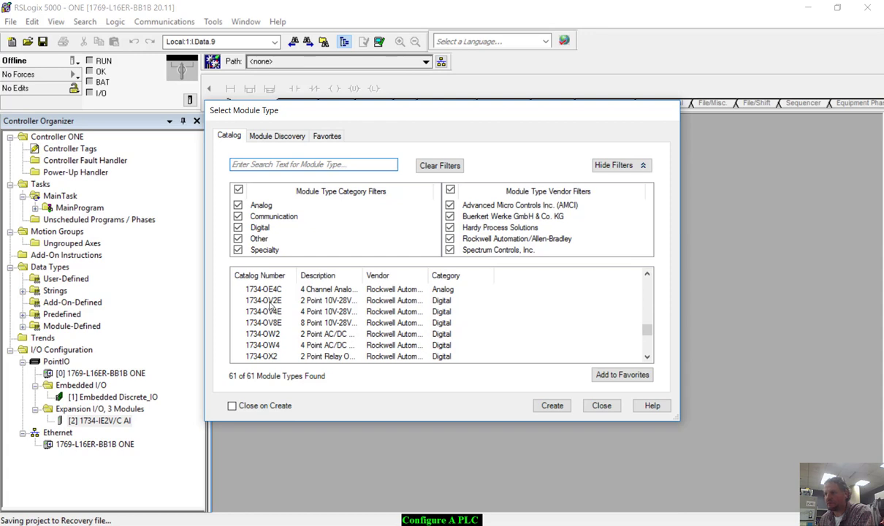
{"action": "left_click", "coordinate": [269, 301]}
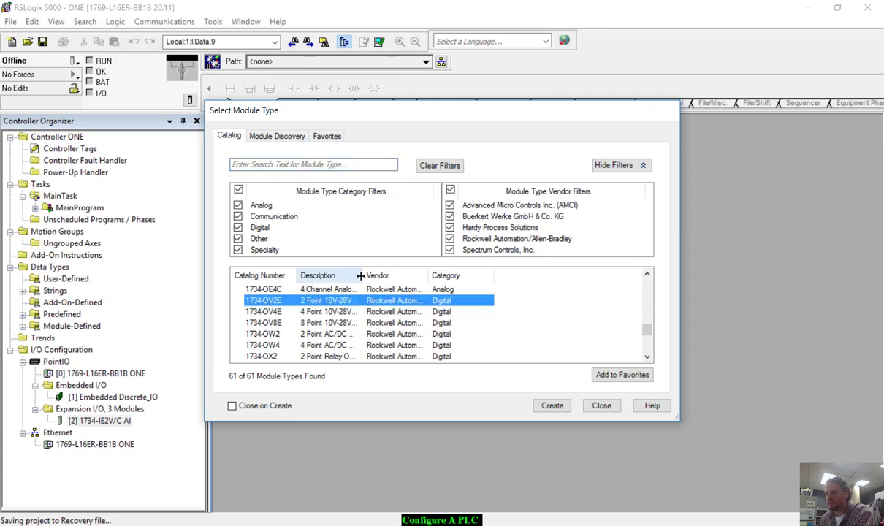
{"action": "left_click_drag", "start_coordinate": [370, 276], "coordinate": [467, 277]}
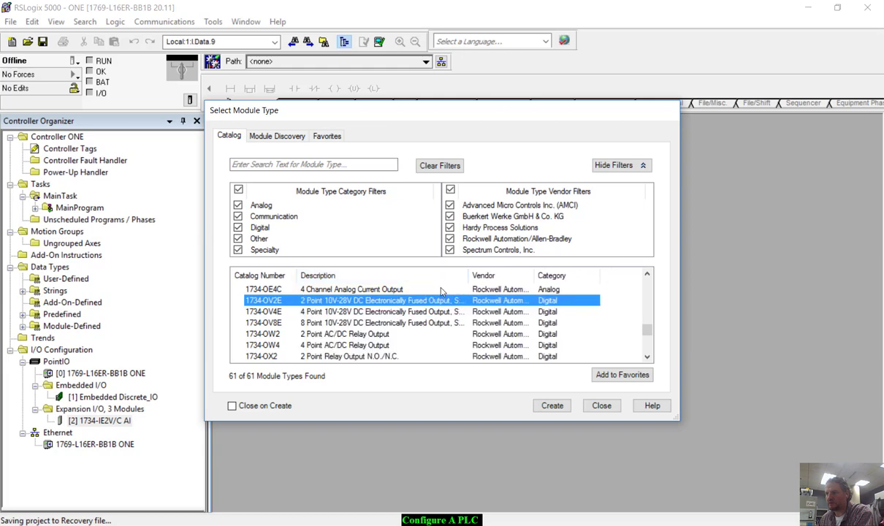
{"action": "double_click", "coordinate": [278, 305]}
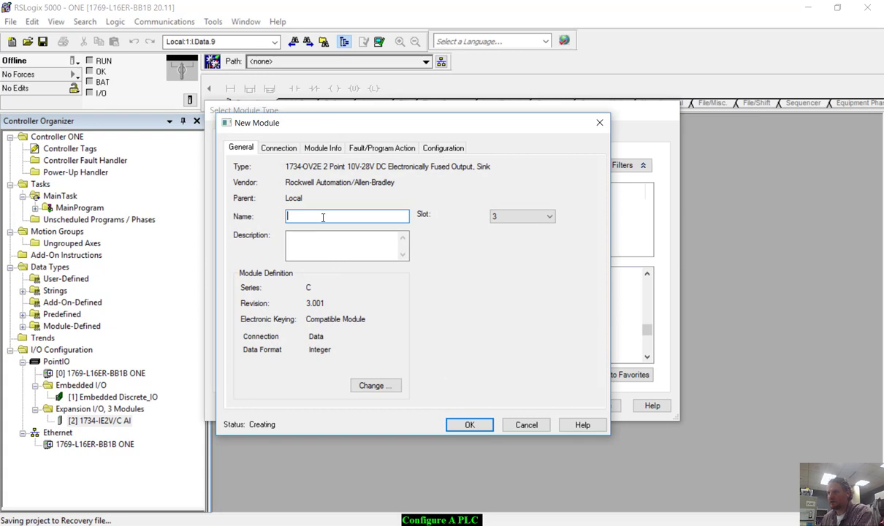
{"action": "type", "text": "AO"}
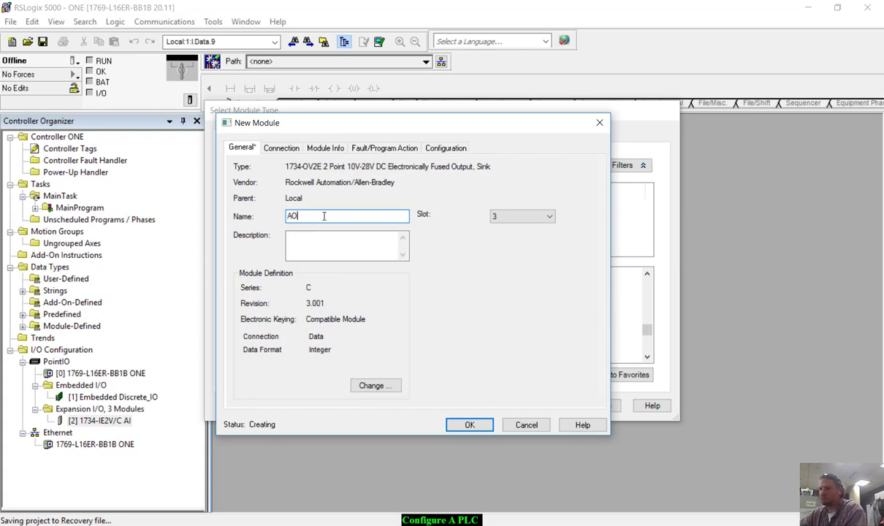
{"action": "left_click", "coordinate": [477, 424]}
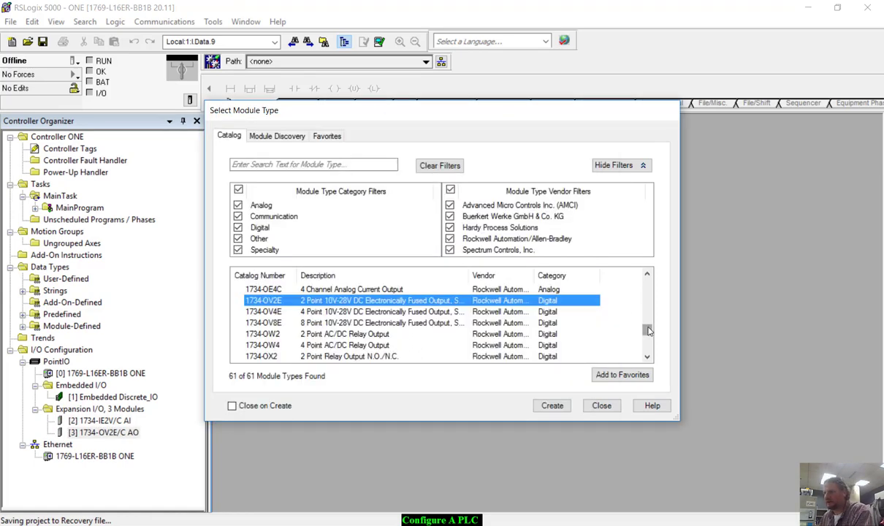
Add a 1734-IK 1 Channel 15-24V DC Encoder/Counter module named IK with the description HSC.
{"action": "scroll", "coordinate": [648, 329], "scroll_direction": "up", "scroll_amount": 1}
{"action": "left_click_drag", "start_coordinate": [648, 329], "coordinate": [647, 301]}
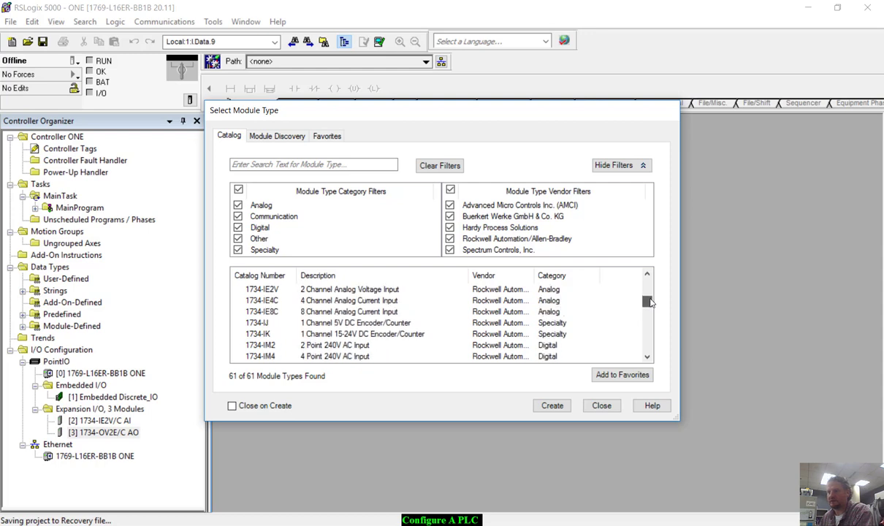
{"action": "left_click", "coordinate": [323, 336]}
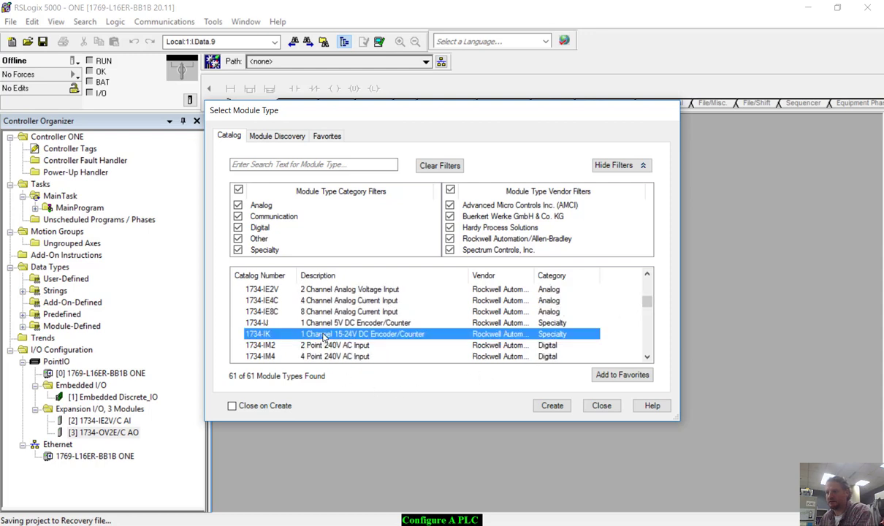
{"action": "left_click", "coordinate": [552, 406]}
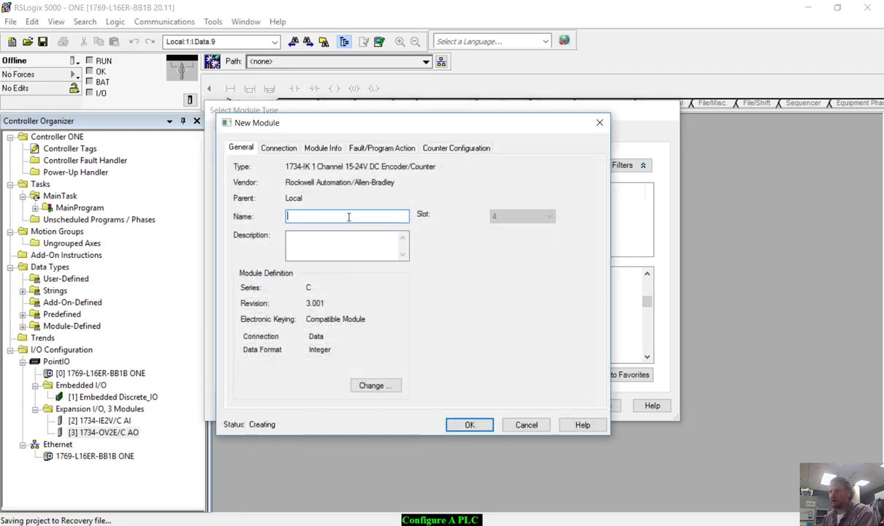
{"action": "type", "text": "I"}
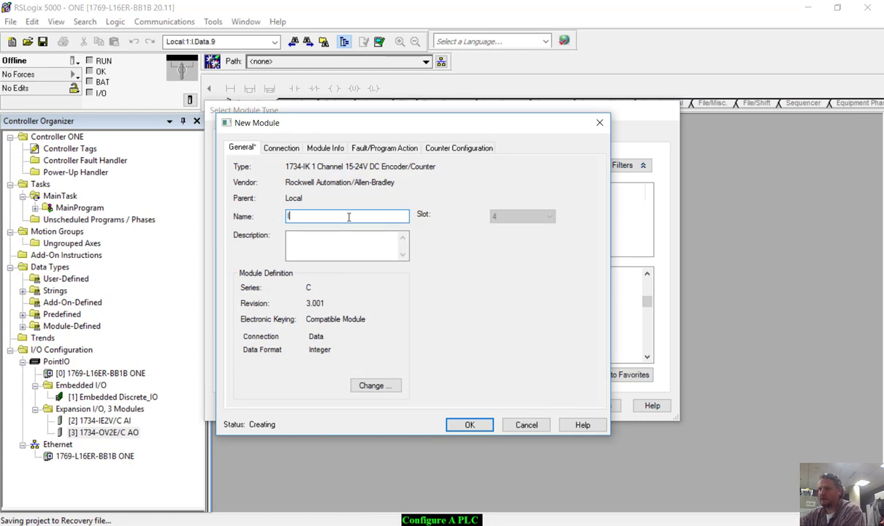
{"action": "type", "text": "K"}
{"action": "left_click", "coordinate": [347, 235]}
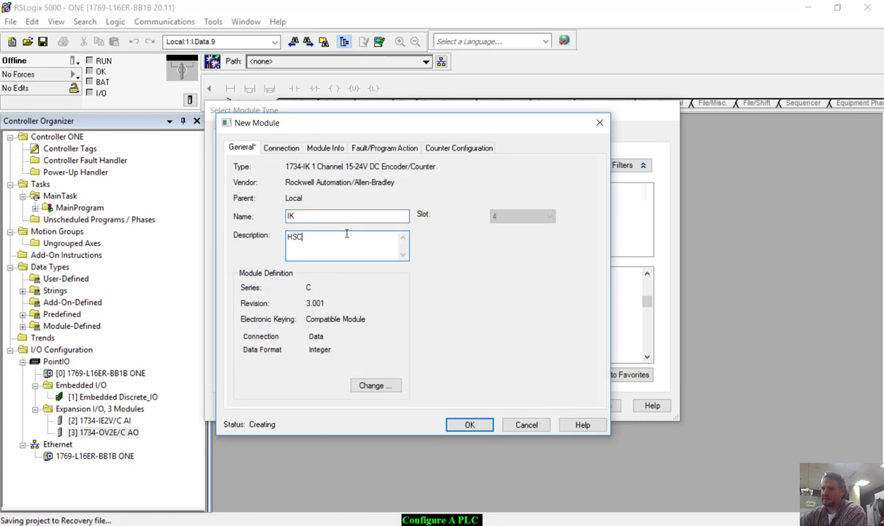
{"action": "left_click", "coordinate": [470, 425]}
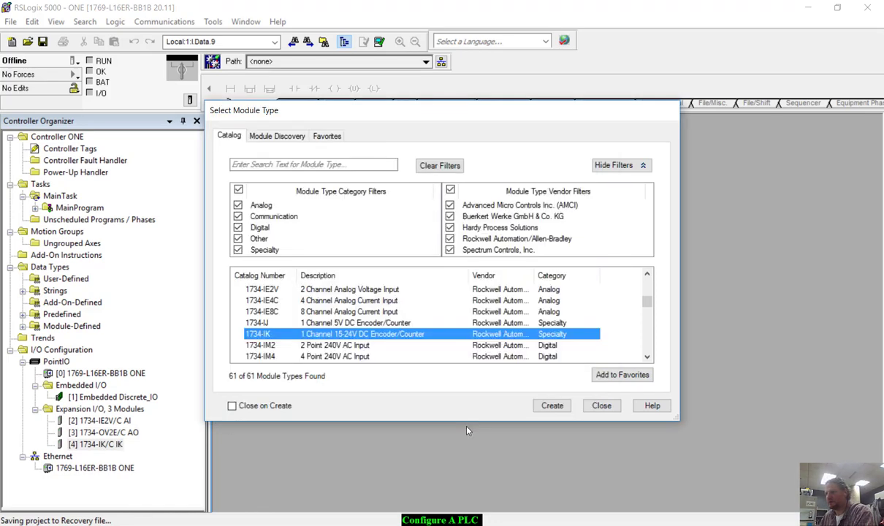
Start another 1734-IK module, cancel its creation, and close the module catalog.
{"action": "left_click", "coordinate": [552, 407]}
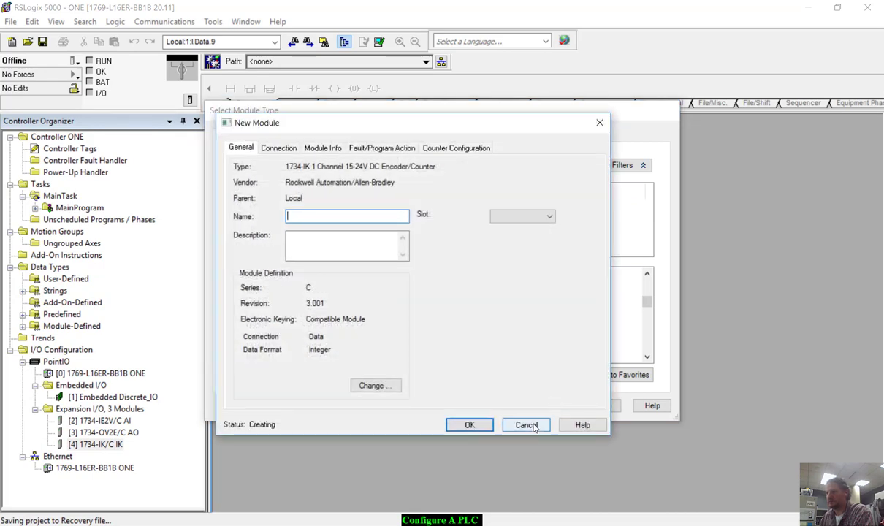
{"action": "left_click", "coordinate": [526, 425]}
{"action": "left_click", "coordinate": [601, 406]}
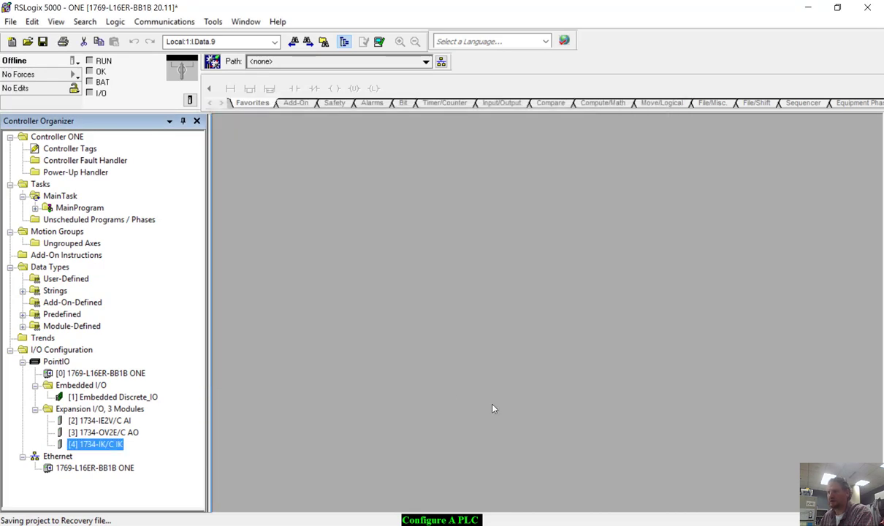
Switch to the EXPANSION MODS document in Word and compare the configured expansion modules with those in the PLC photo.
{"action": "left_click", "coordinate": [106, 421]}
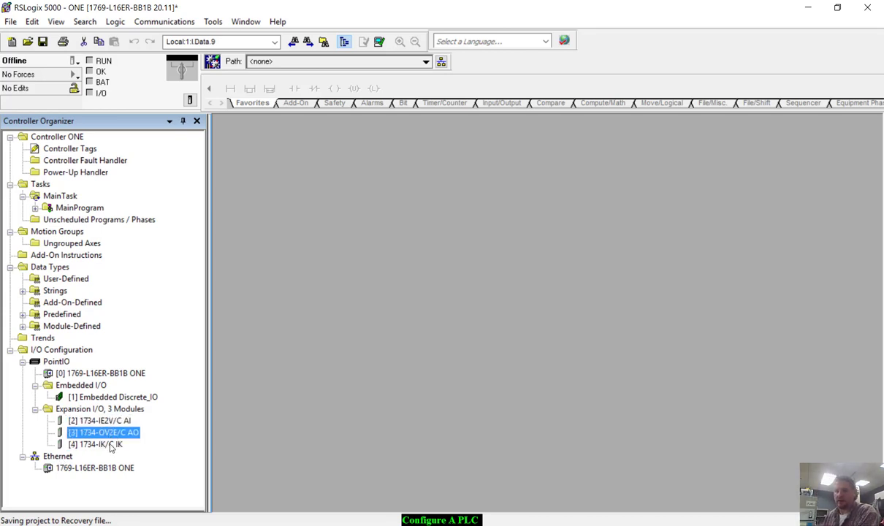
{"action": "left_click", "coordinate": [109, 445]}
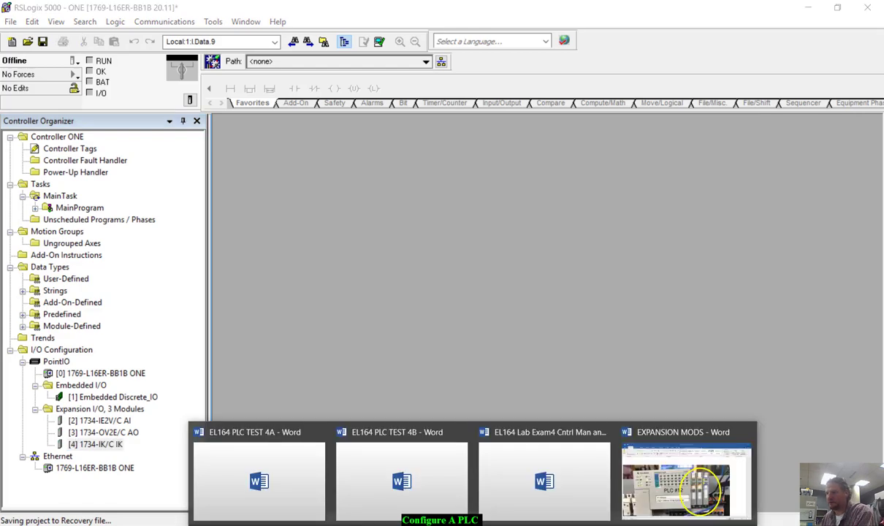
{"action": "left_click", "coordinate": [668, 493]}
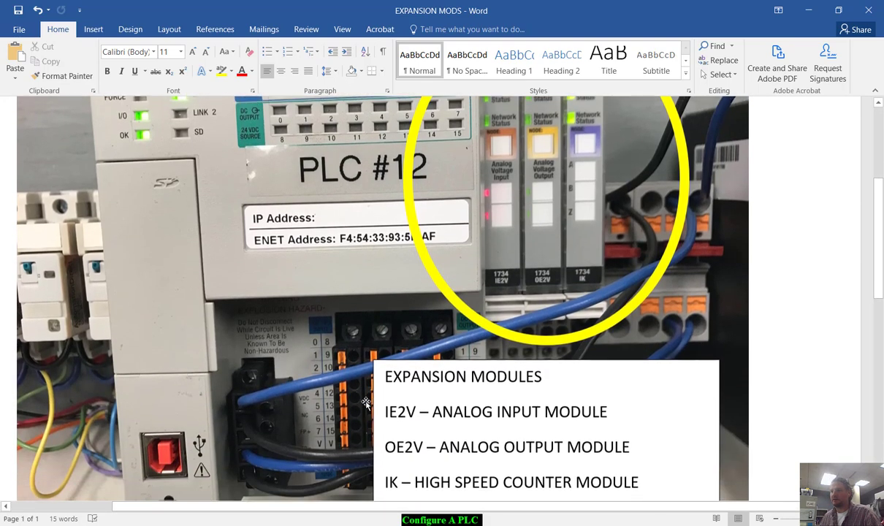
{"action": "scroll", "coordinate": [365, 404], "scroll_direction": "down", "scroll_amount": 2}
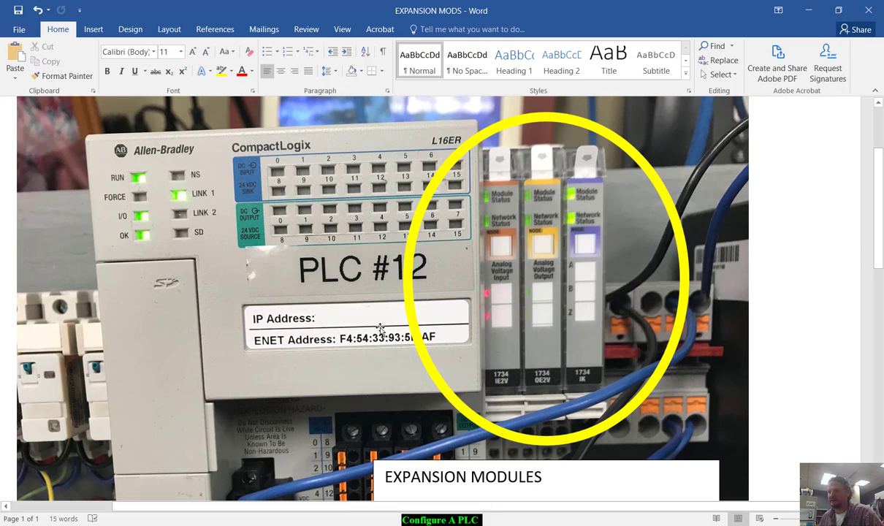
{"action": "scroll", "coordinate": [359, 309], "scroll_direction": "down", "scroll_amount": 5}
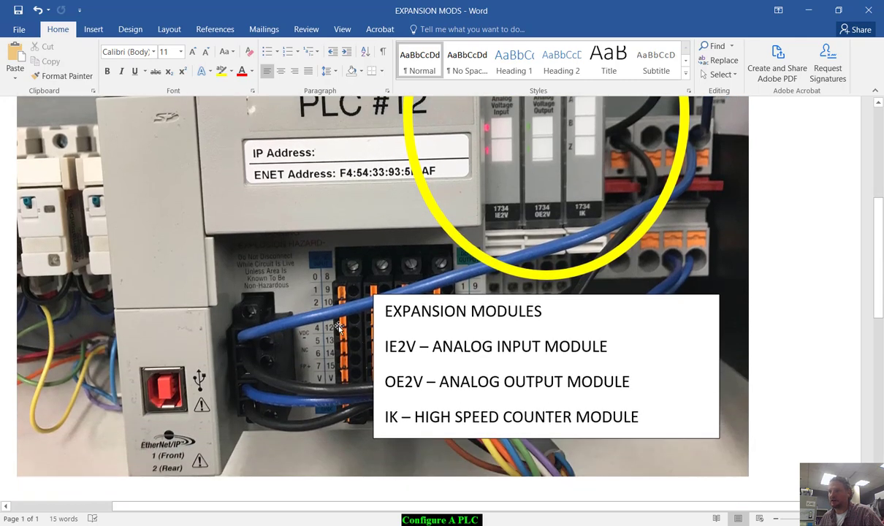
Delete the first letter of the EXPANSION MODULES heading and reposition its text box over the wiring terminals, slightly left of its original place.
{"action": "left_click", "coordinate": [387, 324]}
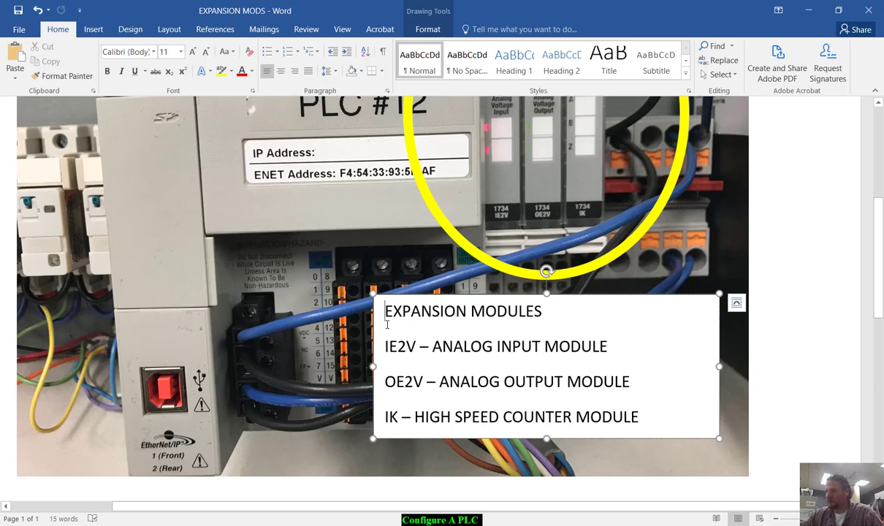
{"action": "key", "text": "Delete"}
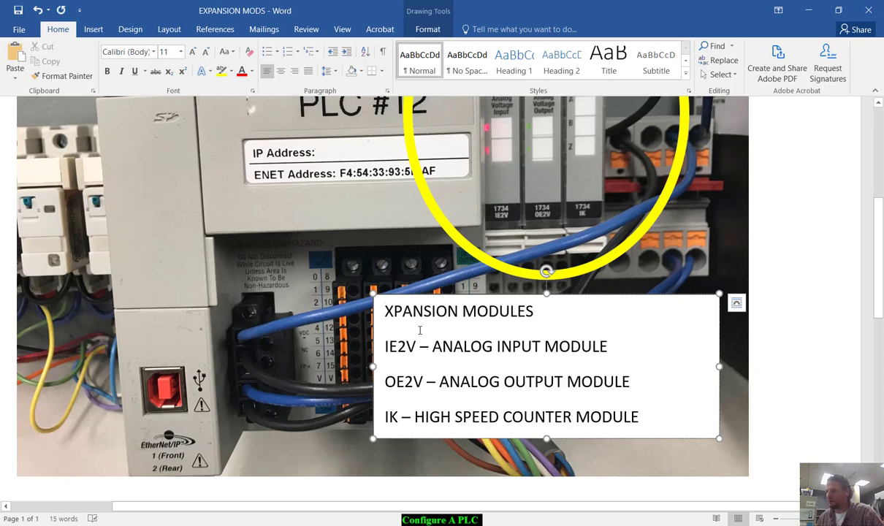
{"action": "right_click", "coordinate": [623, 296]}
{"action": "left_click", "coordinate": [618, 297]}
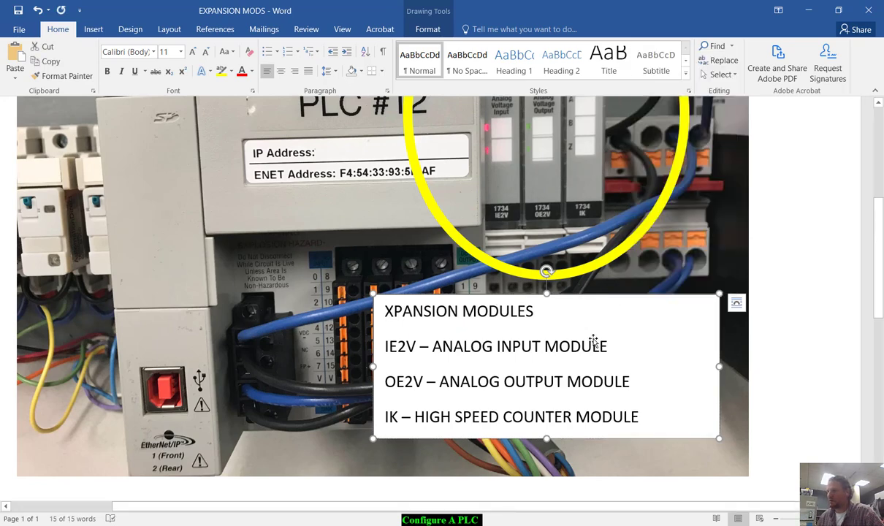
{"action": "left_click_drag", "start_coordinate": [584, 298], "coordinate": [217, 68]}
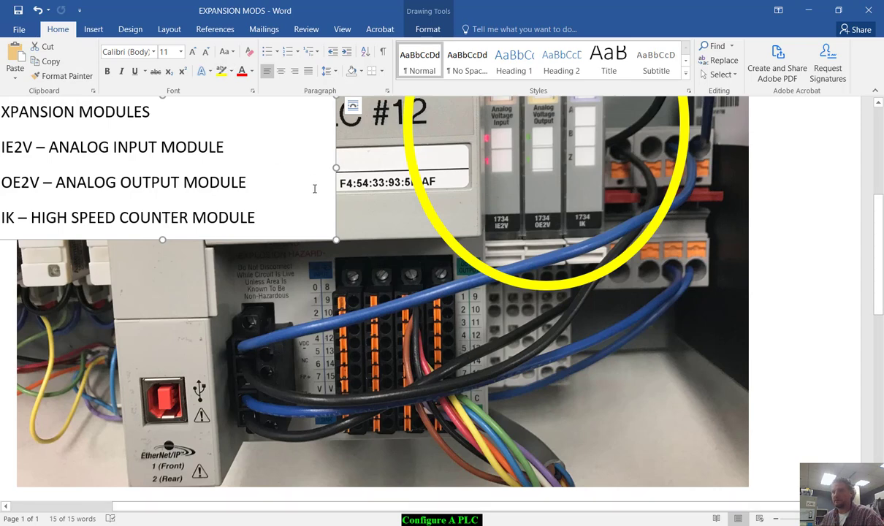
{"action": "left_click_drag", "start_coordinate": [292, 241], "coordinate": [617, 450]}
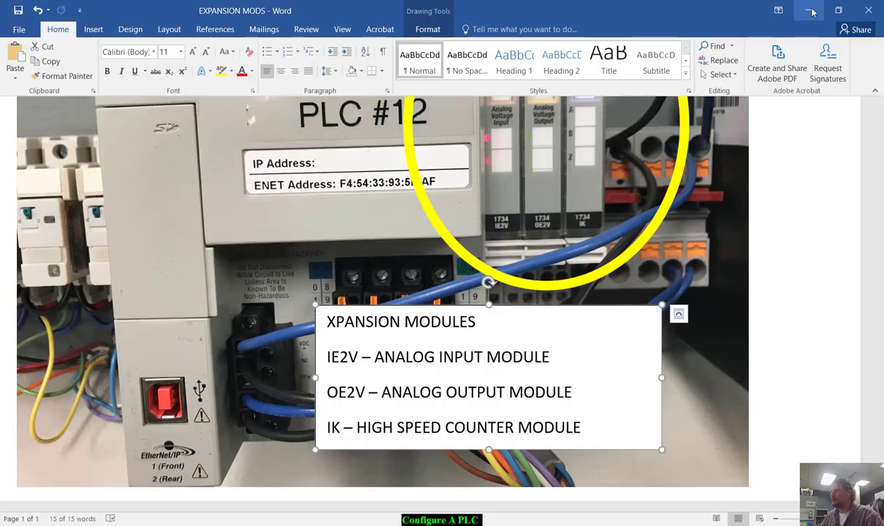
Switch back to RSLogix 5000 and select the 1769-L16ER-BB1B controller at 192.0.0.206 on AB_ETHIP-2 in Who Active.
{"action": "left_click", "coordinate": [806, 11]}
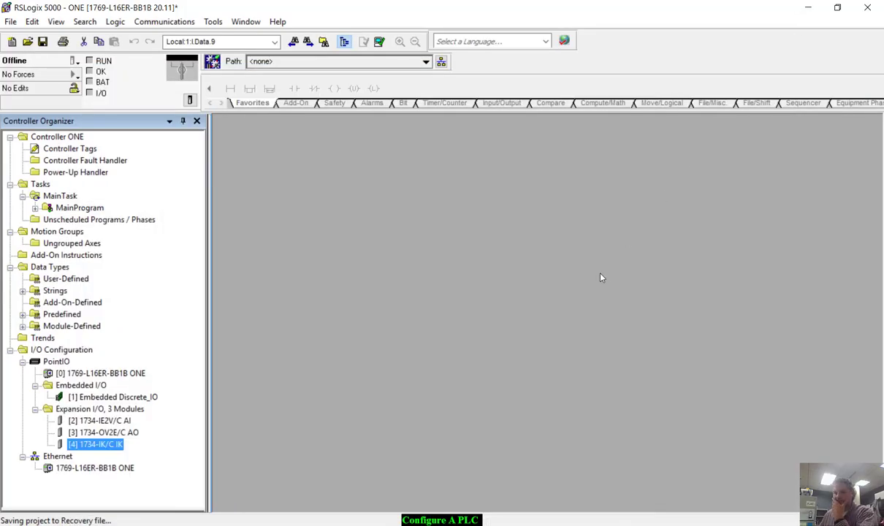
{"action": "left_click", "coordinate": [172, 24]}
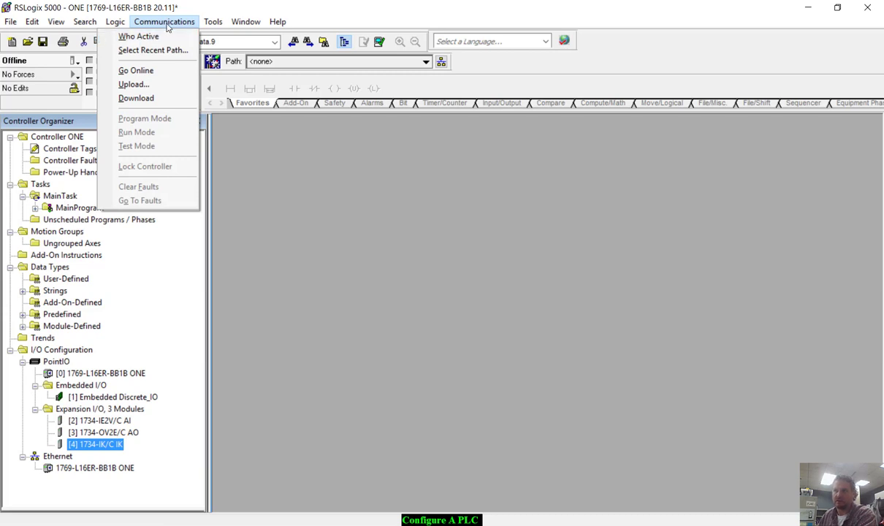
{"action": "left_click", "coordinate": [133, 36]}
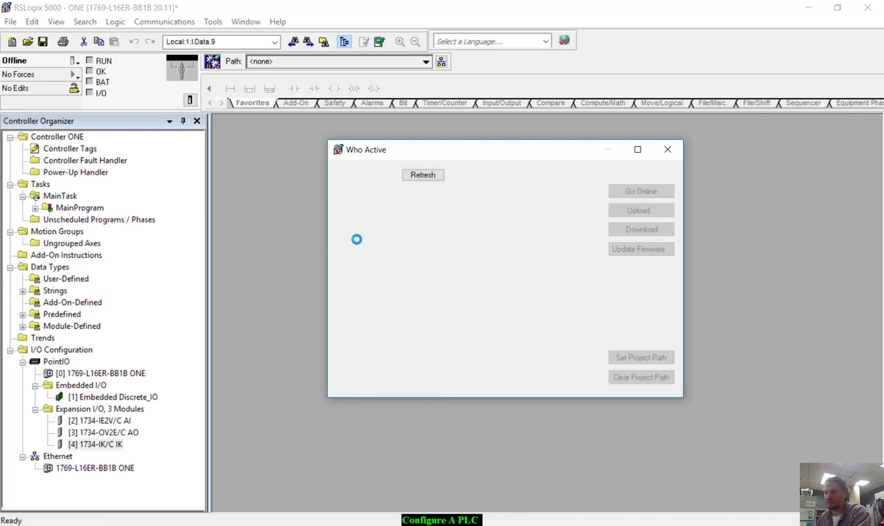
{"action": "left_click", "coordinate": [381, 238]}
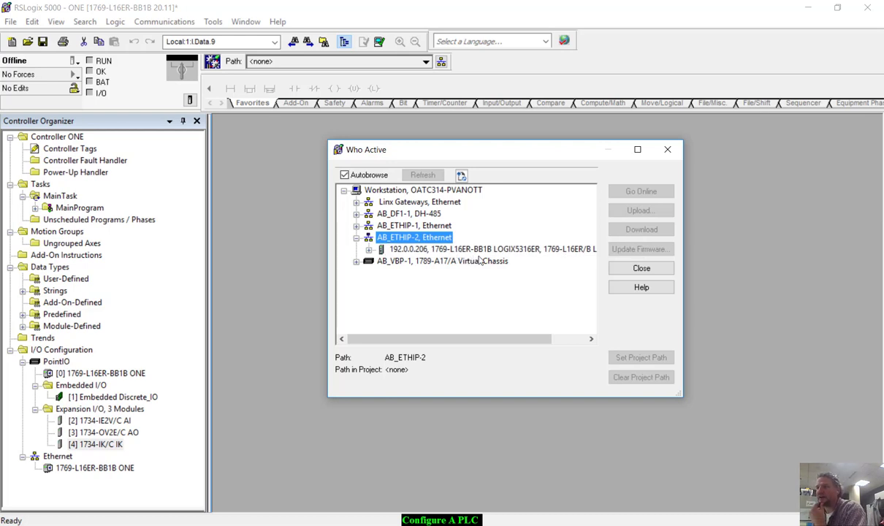
{"action": "double_click", "coordinate": [536, 253]}
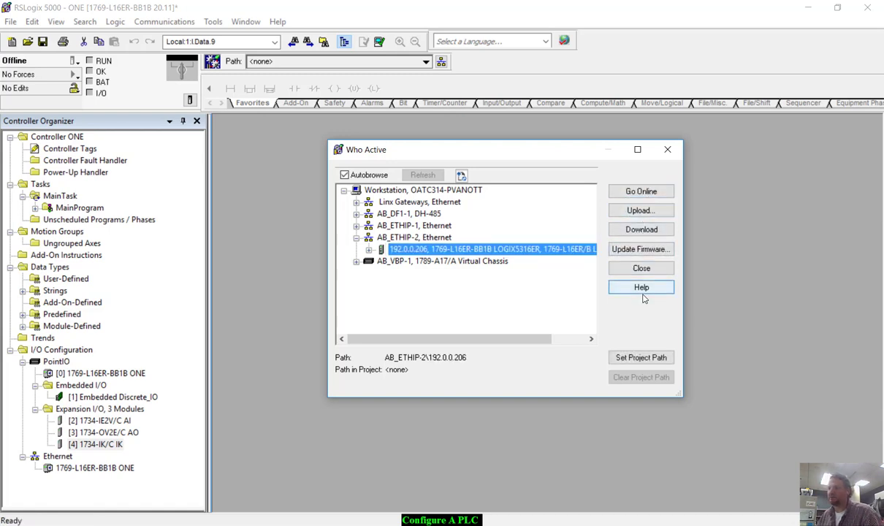
Download the project to the selected controller and change the controller mode back to Remote Run.
{"action": "left_click", "coordinate": [642, 230]}
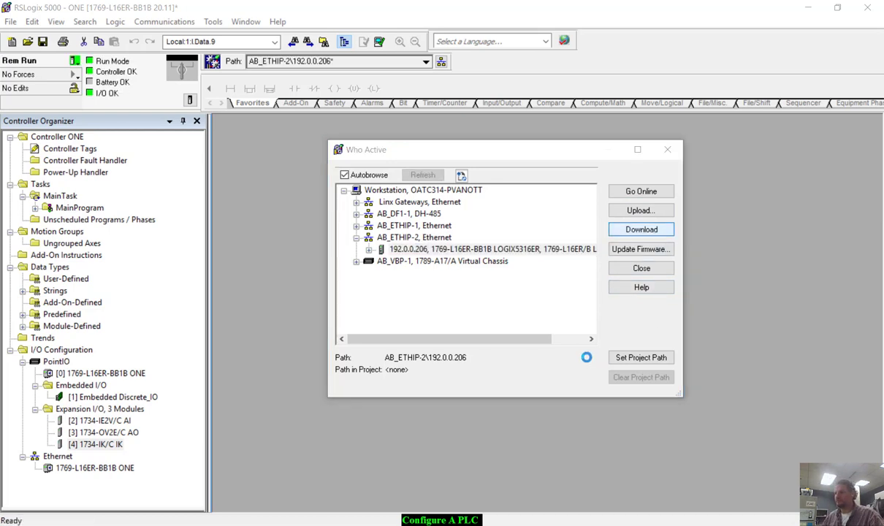
{"action": "left_click", "coordinate": [445, 400]}
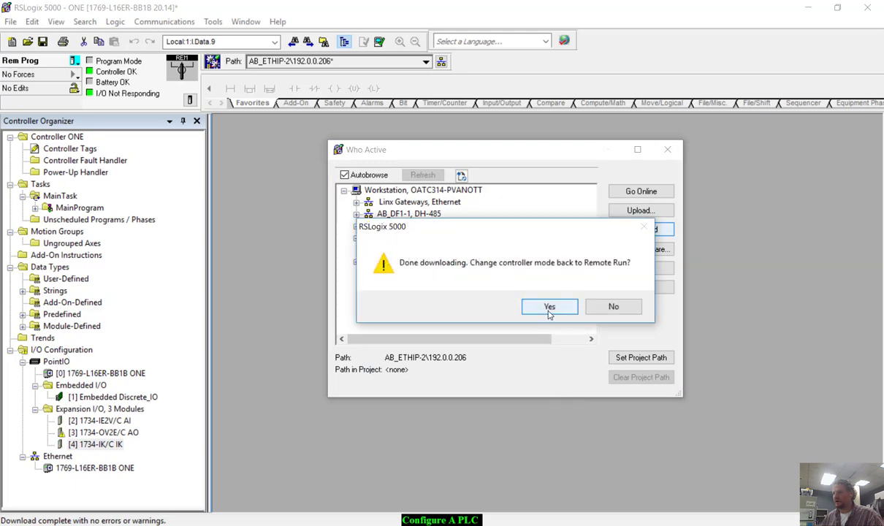
{"action": "left_click", "coordinate": [550, 308]}
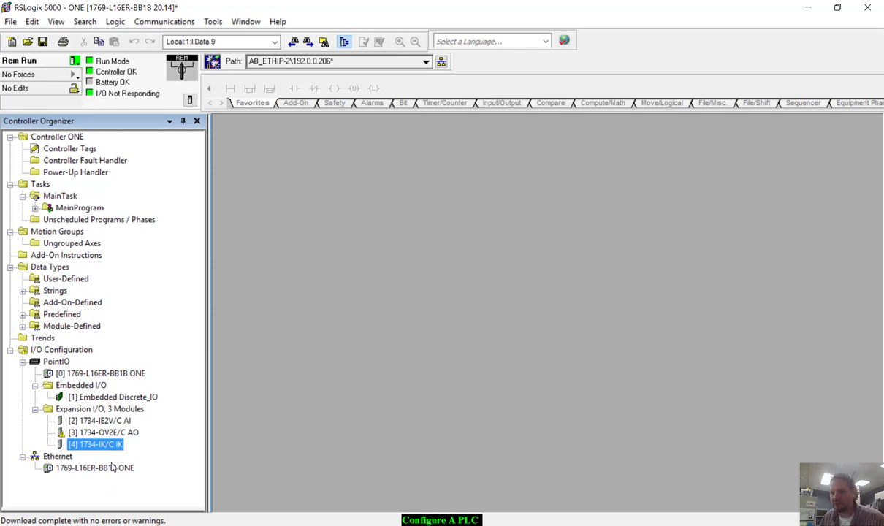
Select the 1734-OV2E module AO and take the project offline from the controller.
{"action": "left_click", "coordinate": [110, 432]}
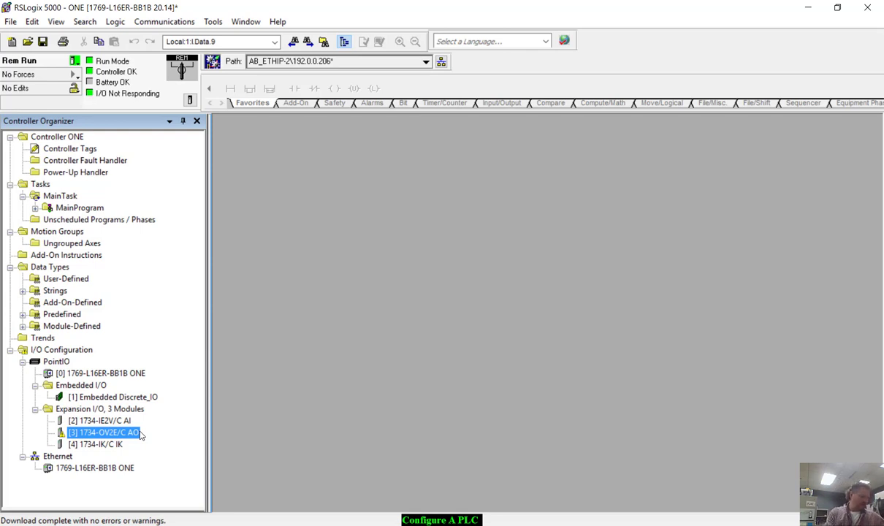
{"action": "left_click", "coordinate": [75, 62]}
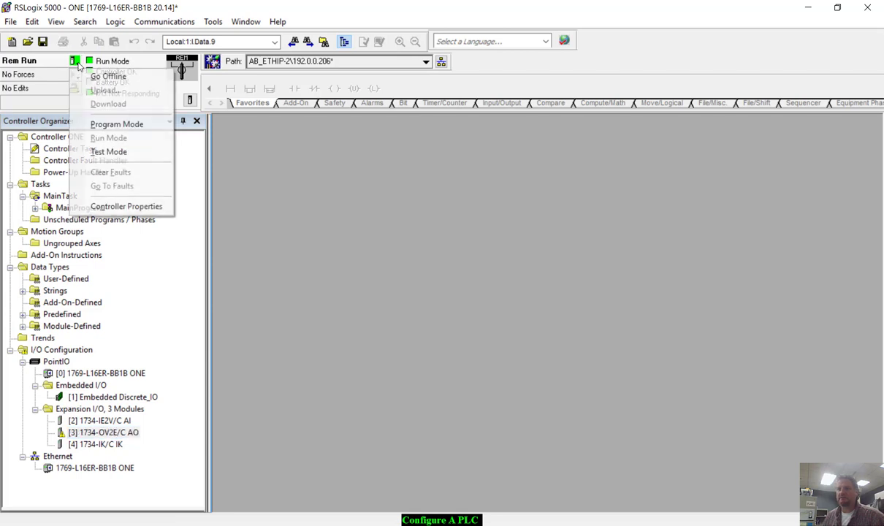
{"action": "left_click", "coordinate": [116, 77]}
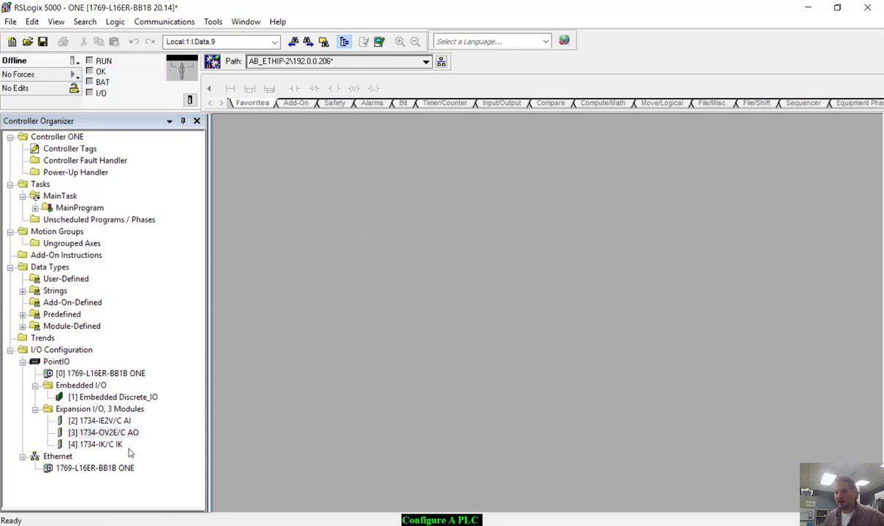
Review the AO module's general properties and the controller's Expansion I/O setting, cancelling both without changes.
{"action": "double_click", "coordinate": [112, 432]}
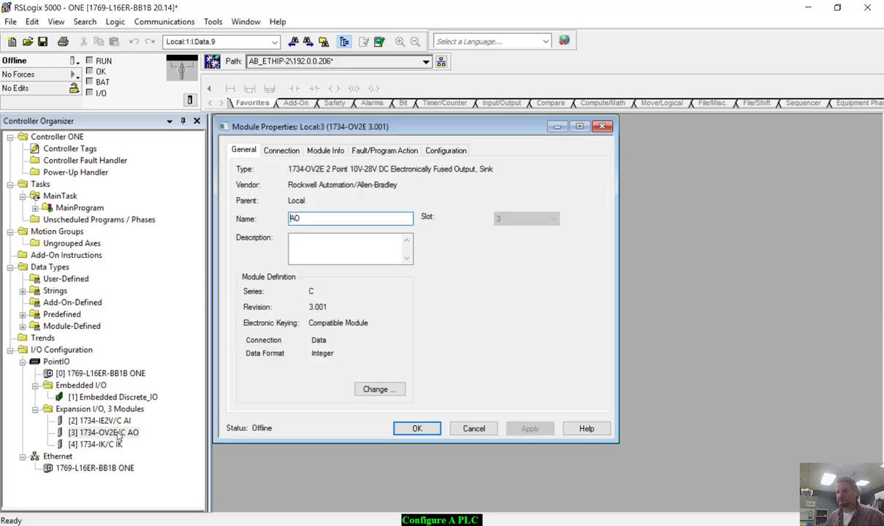
{"action": "left_click", "coordinate": [472, 429]}
{"action": "left_click", "coordinate": [121, 409]}
{"action": "right_click", "coordinate": [132, 411]}
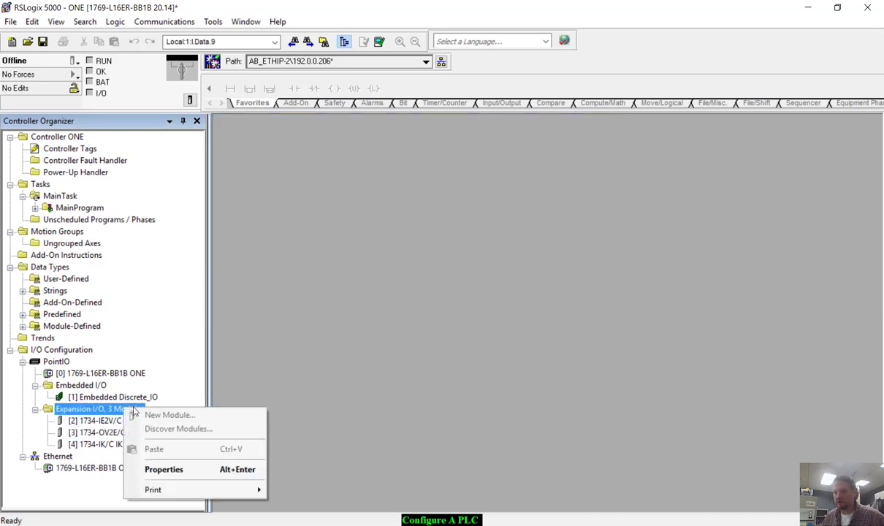
{"action": "left_click", "coordinate": [163, 469]}
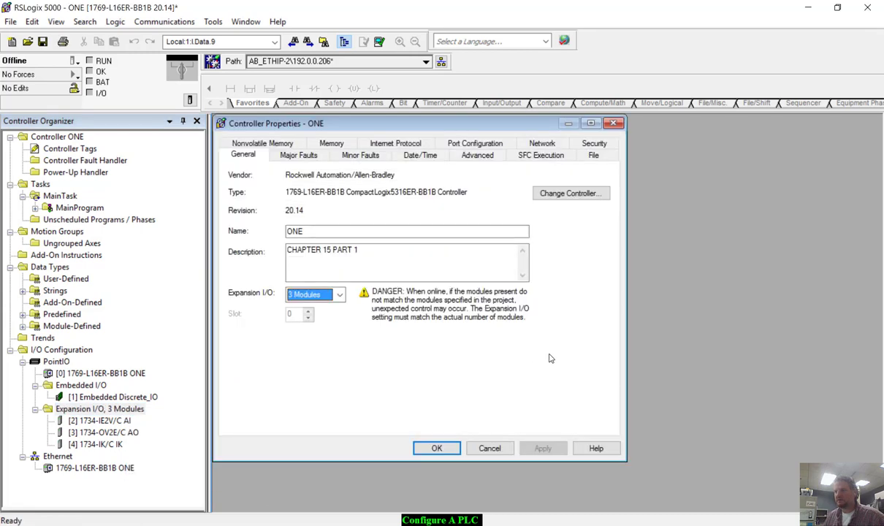
{"action": "left_click", "coordinate": [489, 448]}
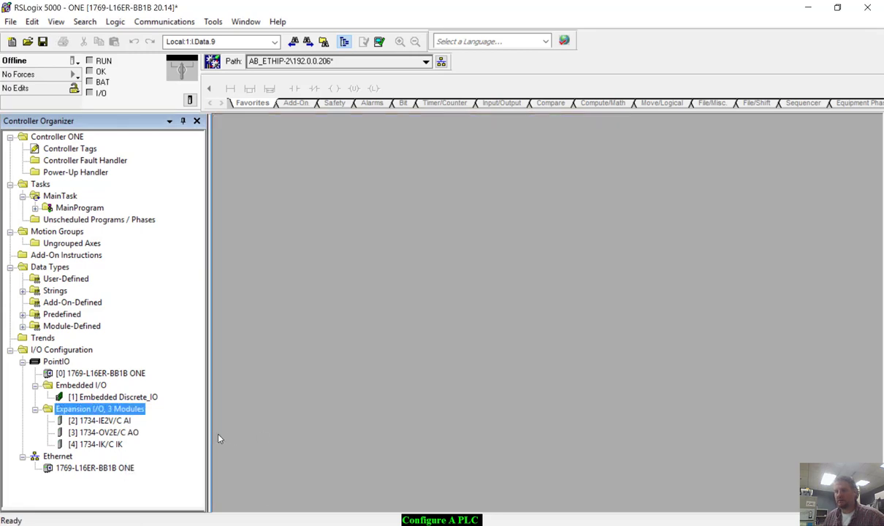
Examine the AO module's definition and its Electronic Keying options, leaving the module properties without changes.
{"action": "right_click", "coordinate": [84, 416]}
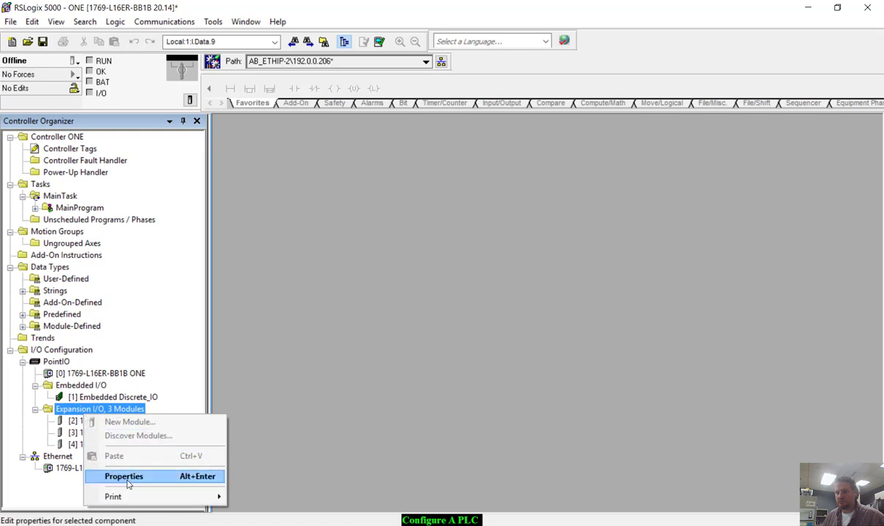
{"action": "left_click", "coordinate": [88, 433]}
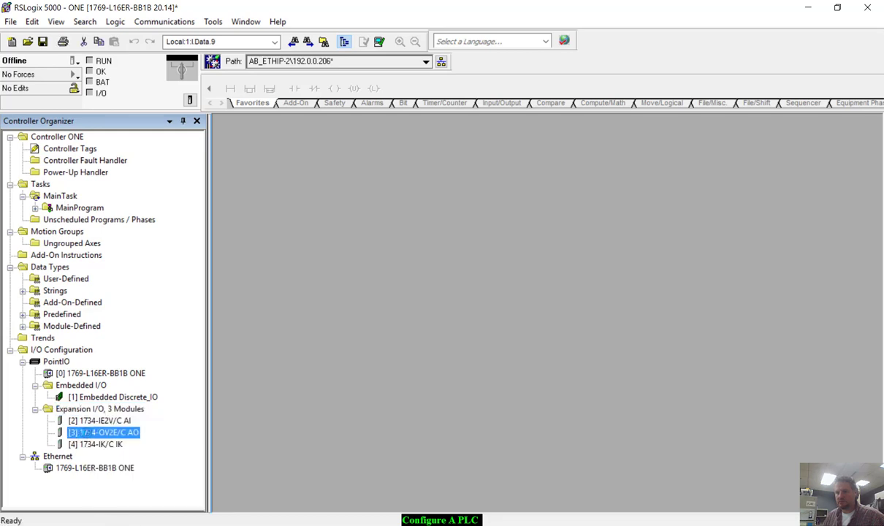
{"action": "double_click", "coordinate": [88, 433]}
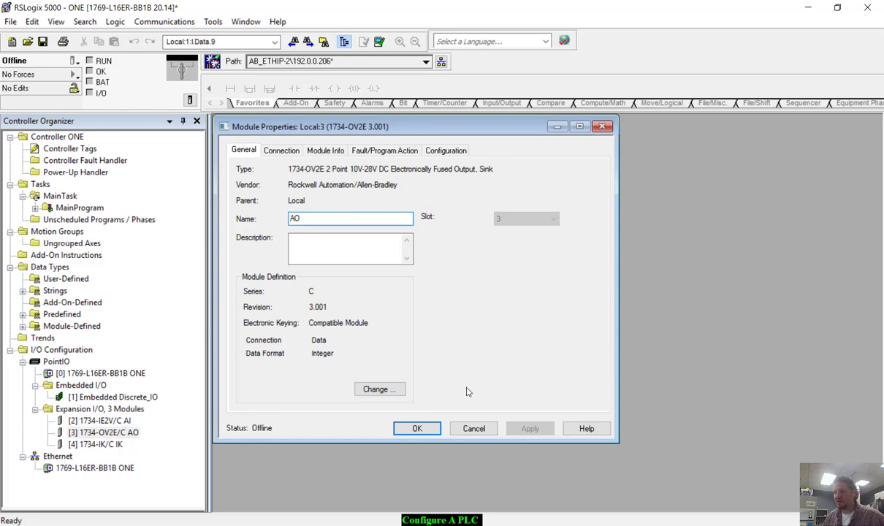
{"action": "left_click", "coordinate": [378, 389]}
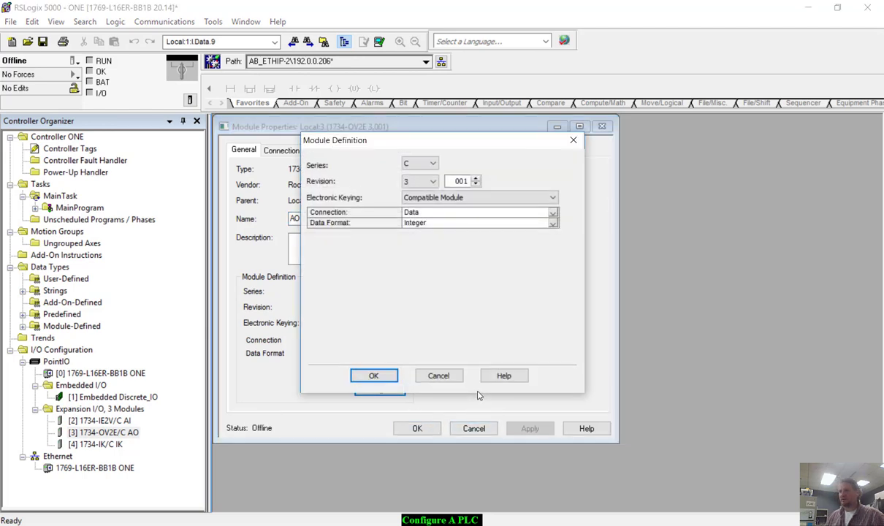
{"action": "left_click", "coordinate": [553, 198]}
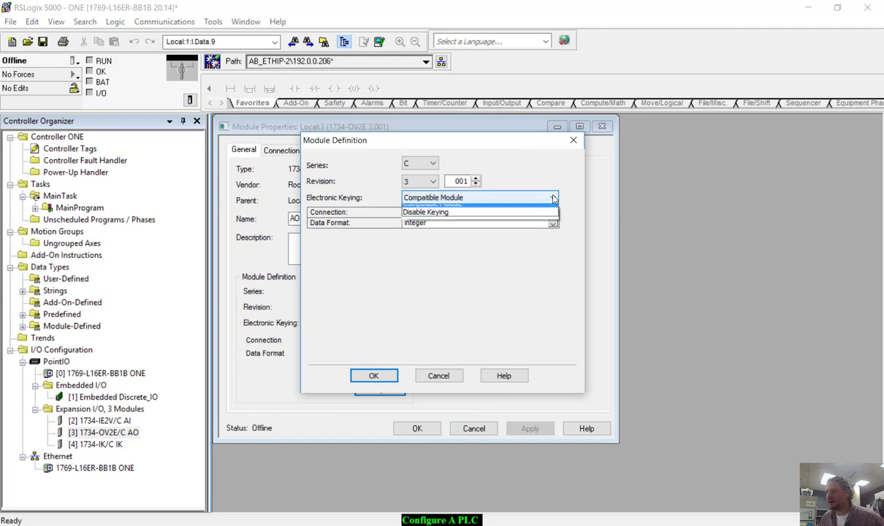
{"action": "left_click", "coordinate": [552, 198]}
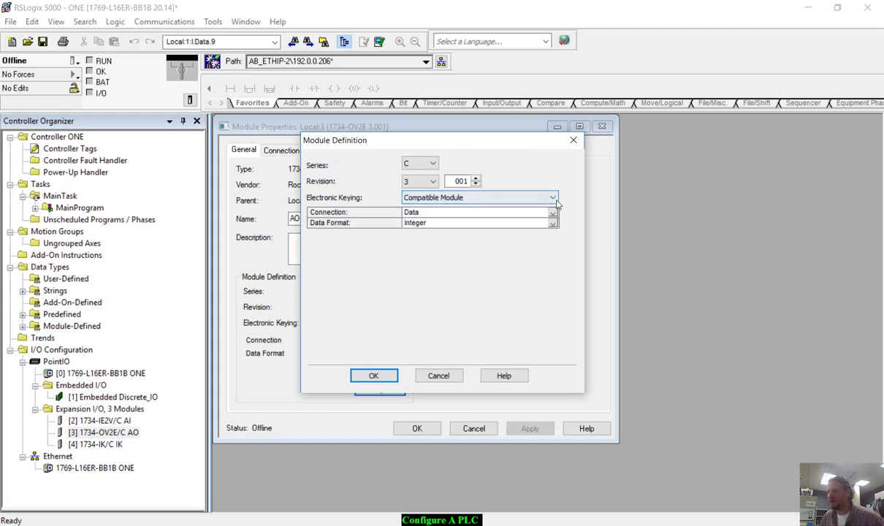
{"action": "left_click", "coordinate": [438, 376]}
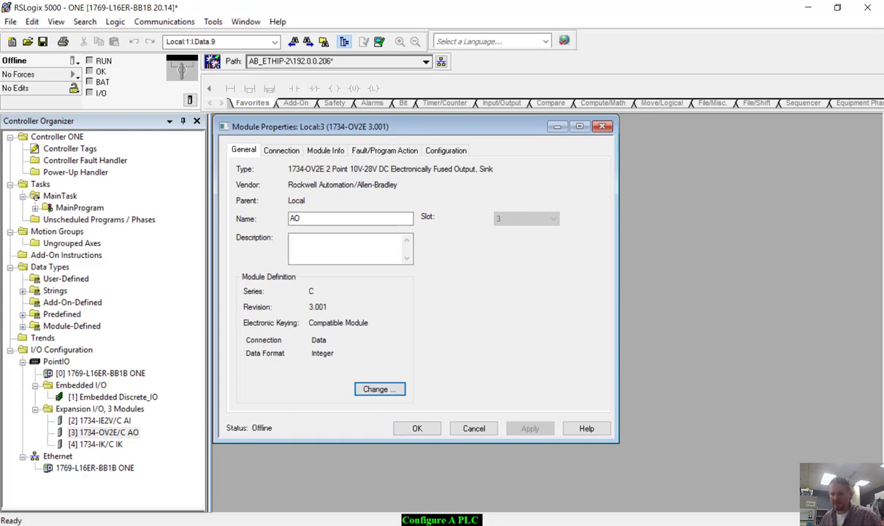
{"action": "key", "text": "Escape"}
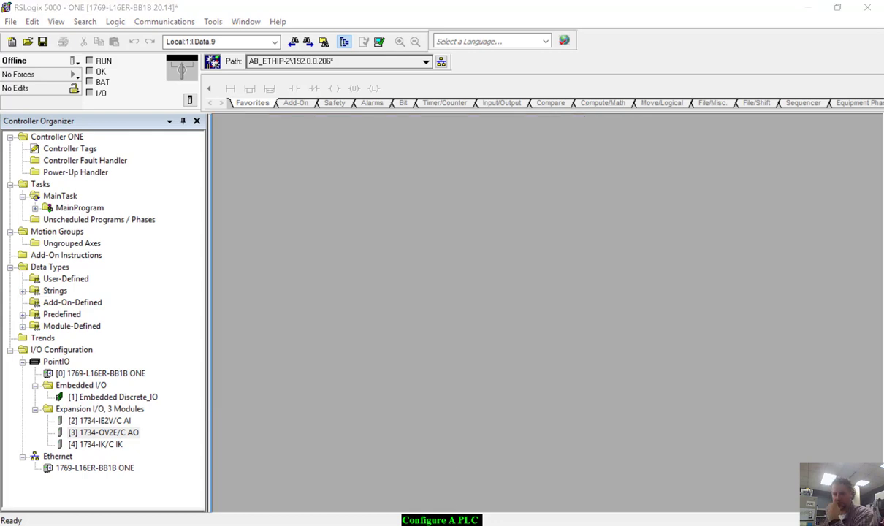
Delete the 1734-OV2E module AO from slot 3 of the expansion I/O.
{"action": "left_click", "coordinate": [117, 433]}
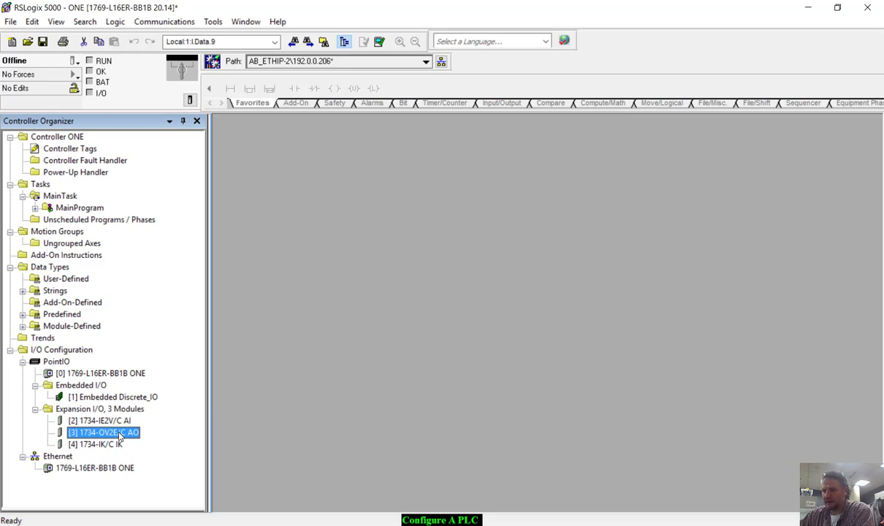
{"action": "key", "text": "Delete"}
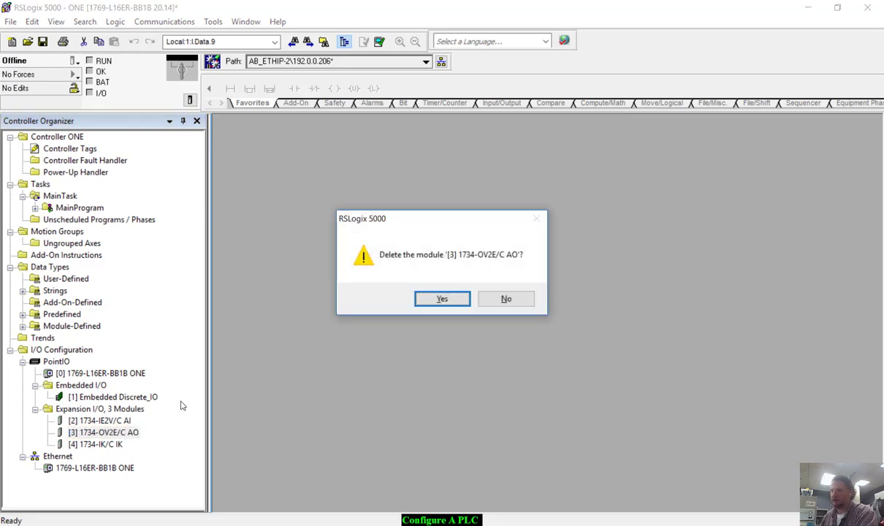
{"action": "left_click", "coordinate": [442, 300]}
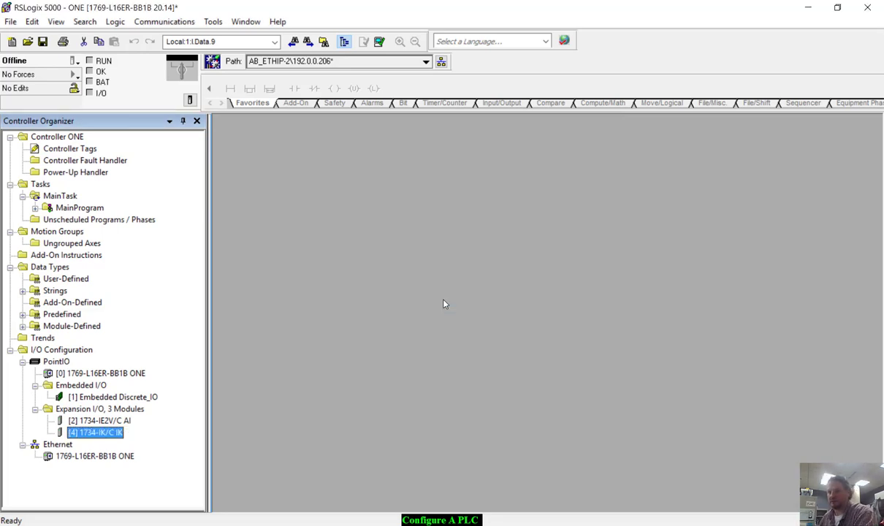
Add a 1734-OE2V 2 Channel Analog Voltage Output module named AO to slot 3 of the expansion I/O.
{"action": "right_click", "coordinate": [125, 413]}
{"action": "left_click", "coordinate": [157, 421]}
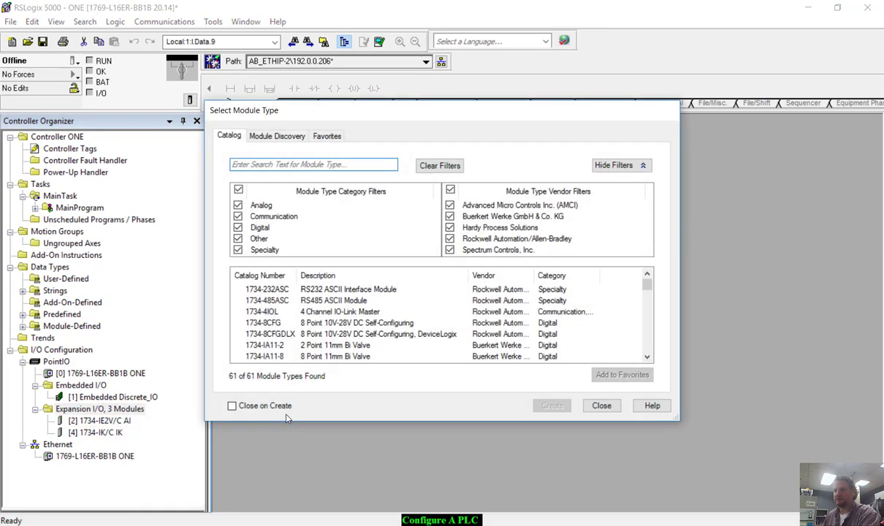
{"action": "scroll", "coordinate": [452, 337], "scroll_direction": "down", "scroll_amount": 3}
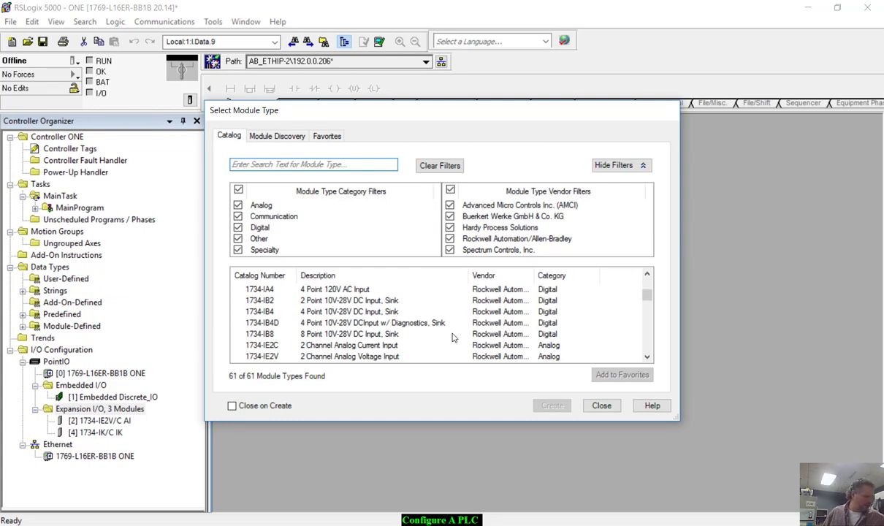
{"action": "scroll", "coordinate": [452, 336], "scroll_direction": "down", "scroll_amount": 8}
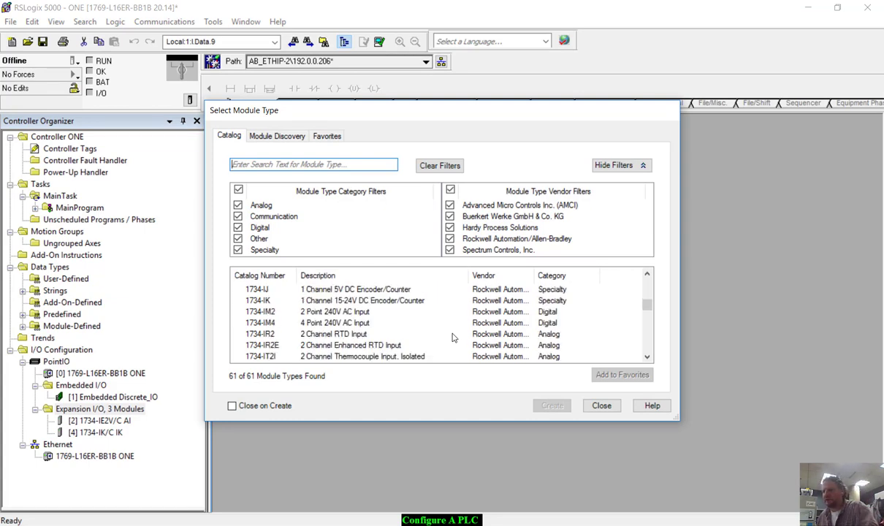
{"action": "scroll", "coordinate": [451, 337], "scroll_direction": "up", "scroll_amount": 2}
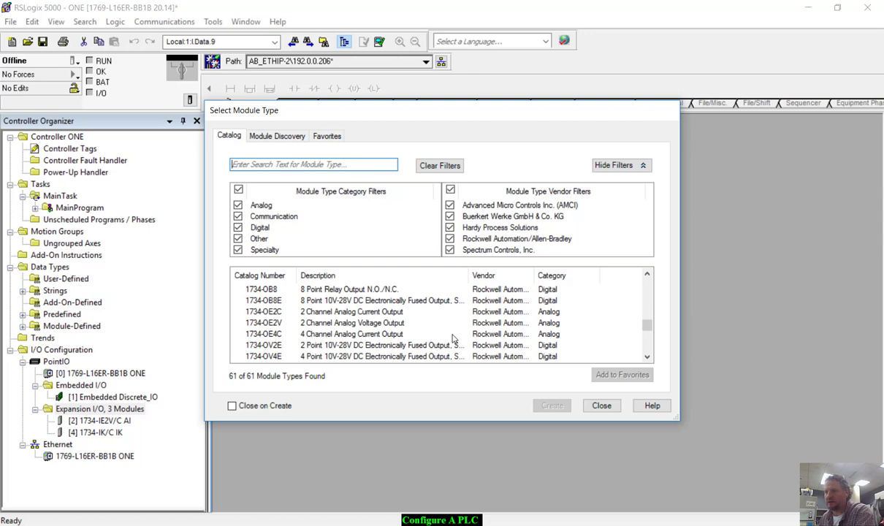
{"action": "left_click", "coordinate": [273, 325]}
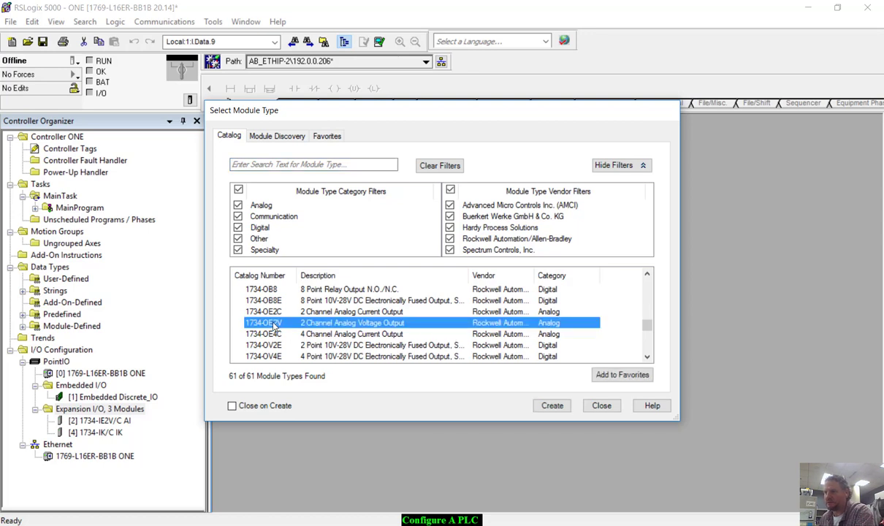
{"action": "left_click", "coordinate": [549, 405]}
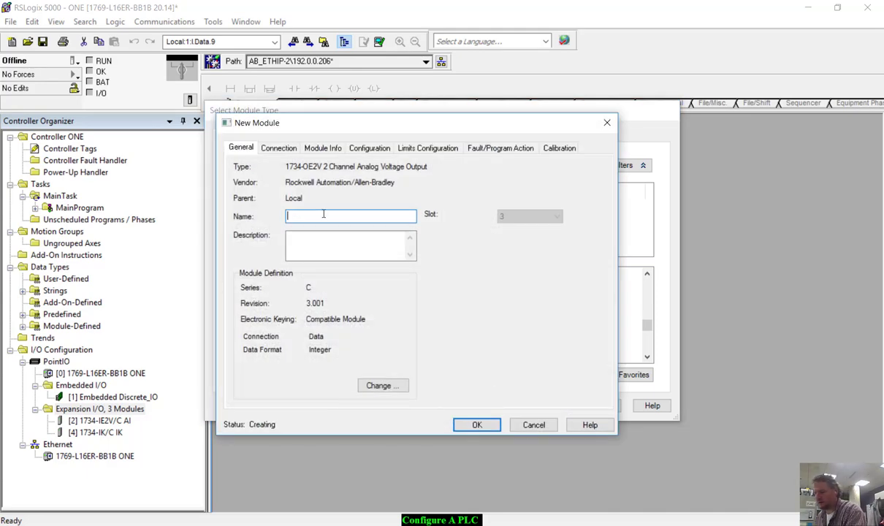
{"action": "type", "text": "AO"}
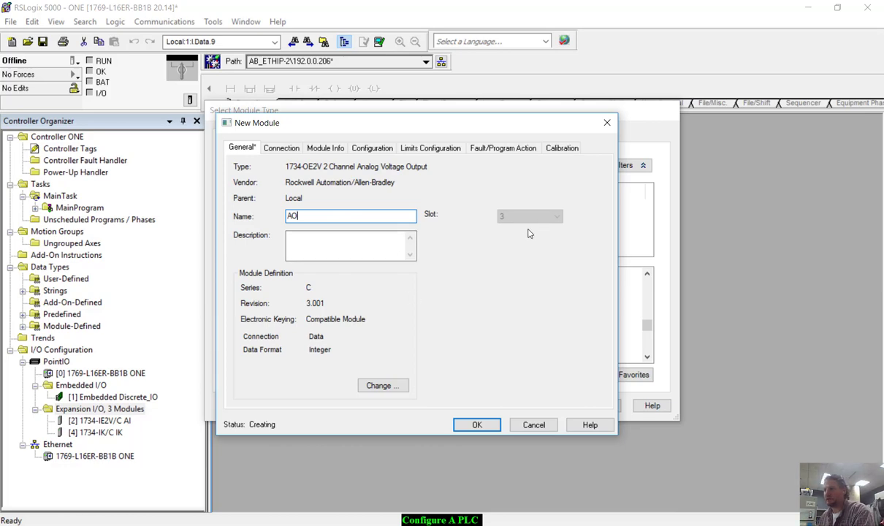
{"action": "left_click", "coordinate": [476, 425]}
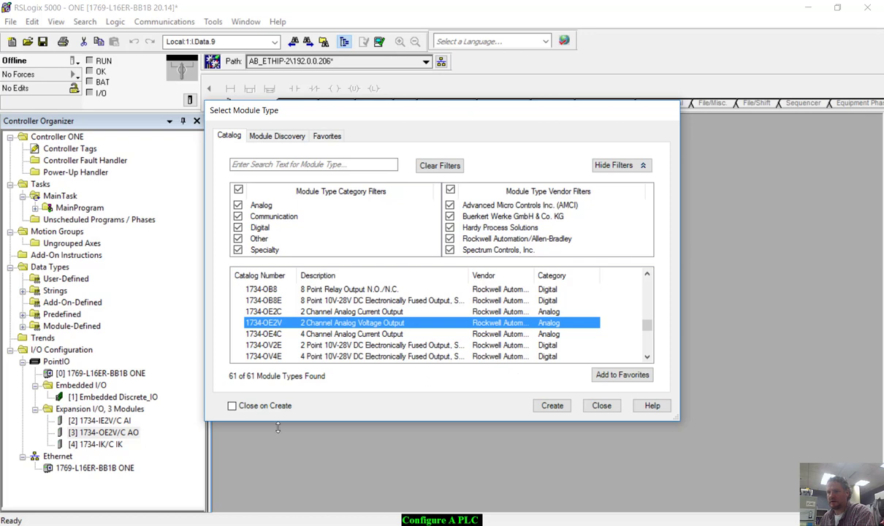
{"action": "left_click", "coordinate": [110, 431]}
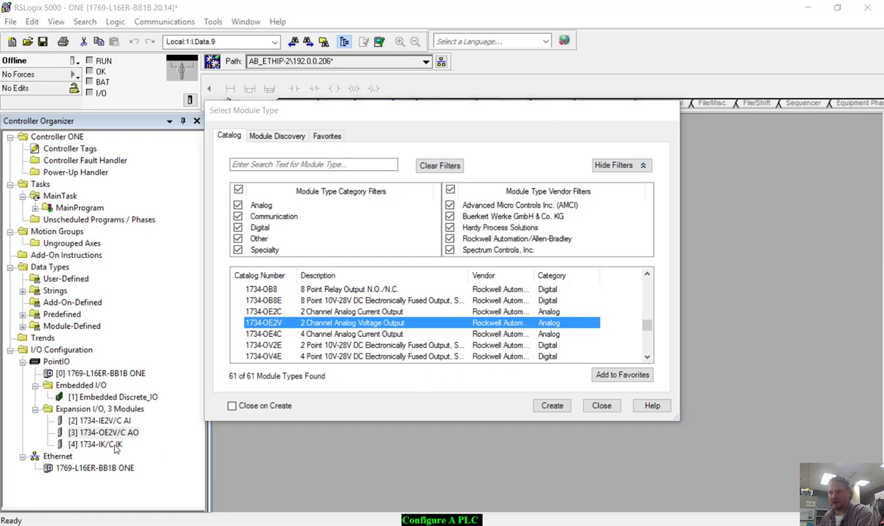
{"action": "left_click", "coordinate": [602, 406]}
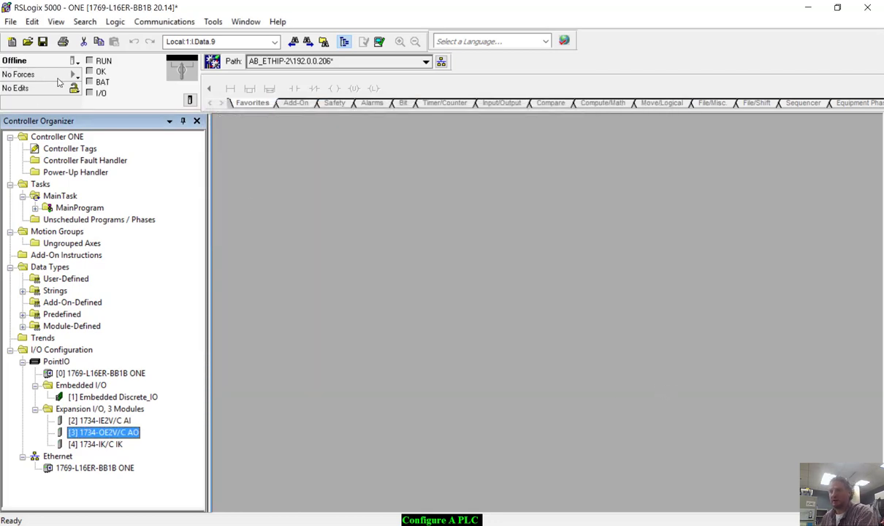
Go online with the controller over the current communication path.
{"action": "left_click", "coordinate": [76, 62]}
{"action": "left_click", "coordinate": [76, 62]}
{"action": "left_click", "coordinate": [95, 76]}
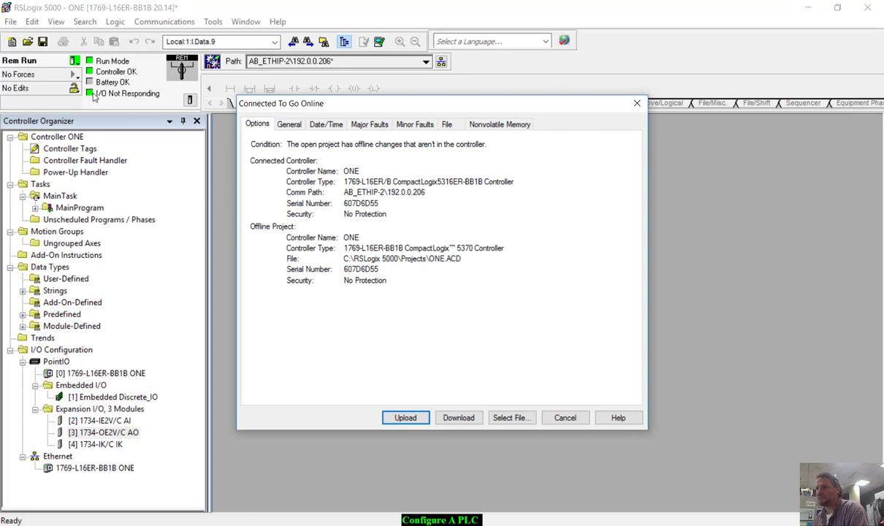
Examine the connected controller's major and minor faults, general settings, date and time, file details and nonvolatile memory.
{"action": "left_click", "coordinate": [371, 125]}
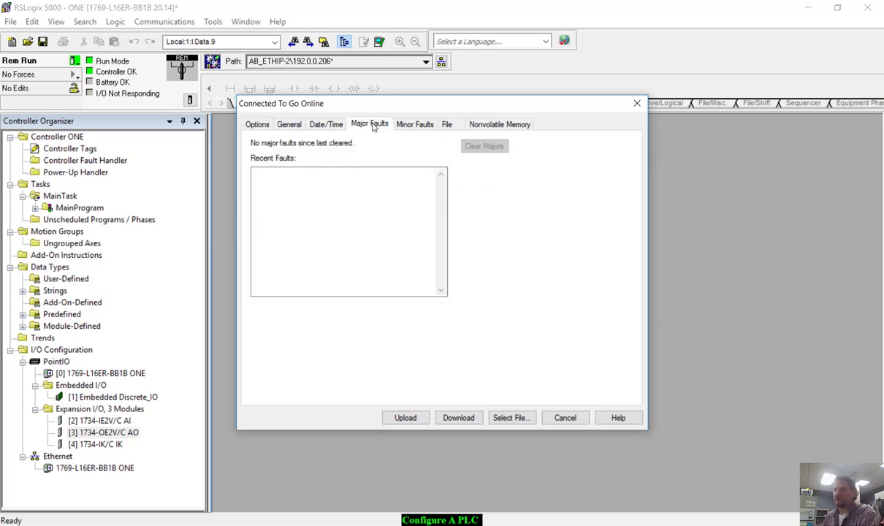
{"action": "left_click", "coordinate": [413, 125]}
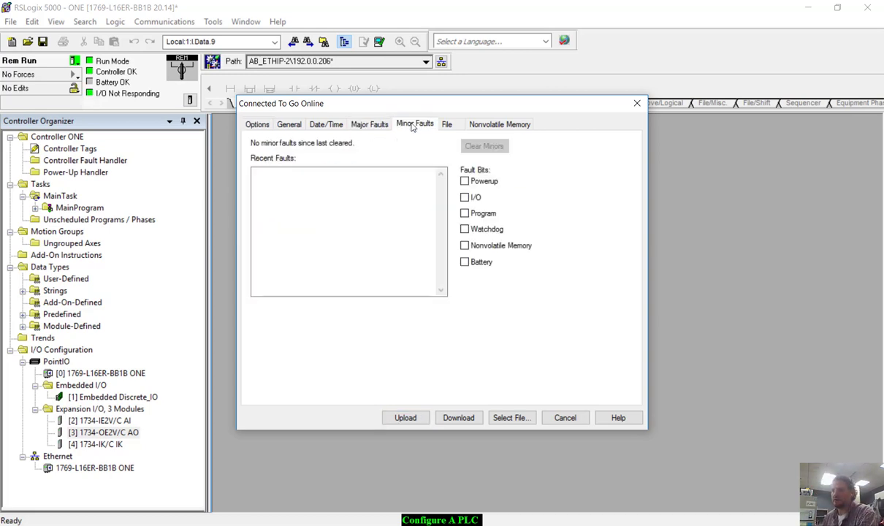
{"action": "left_click", "coordinate": [370, 124]}
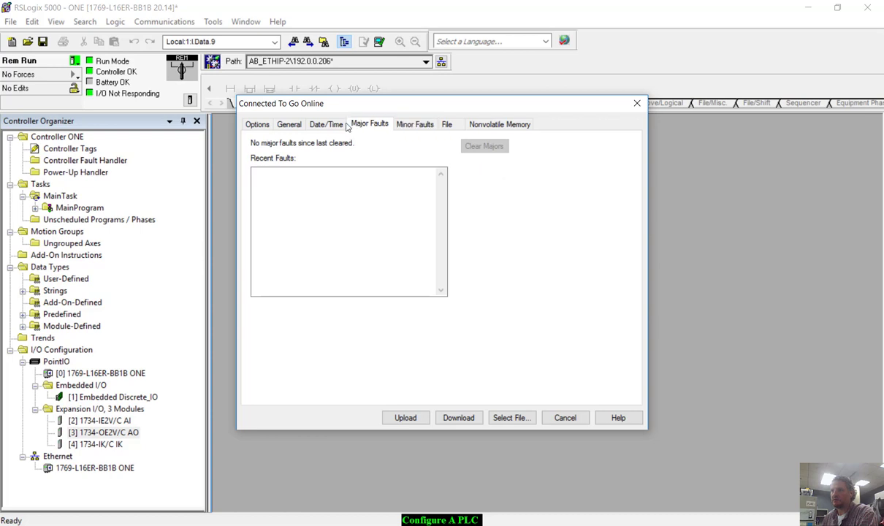
{"action": "left_click", "coordinate": [257, 124]}
{"action": "left_click", "coordinate": [289, 124]}
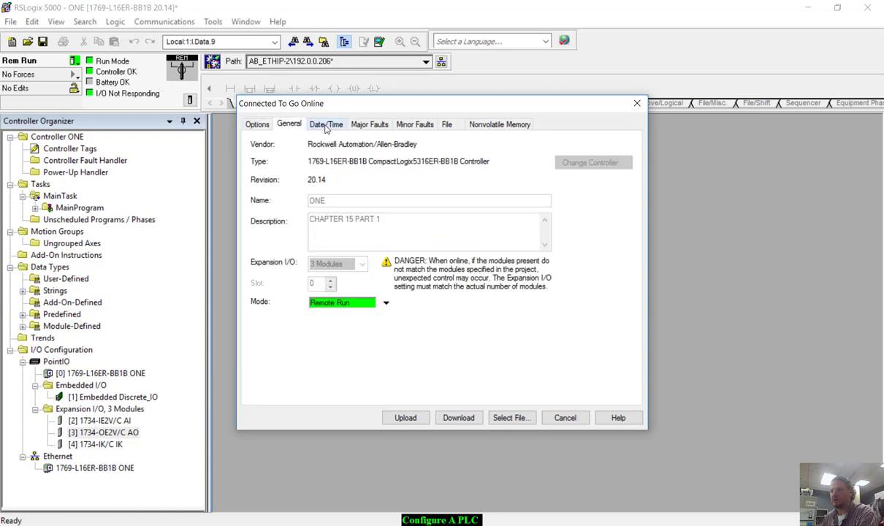
{"action": "left_click", "coordinate": [326, 125]}
{"action": "left_click", "coordinate": [365, 124]}
{"action": "left_click", "coordinate": [417, 125]}
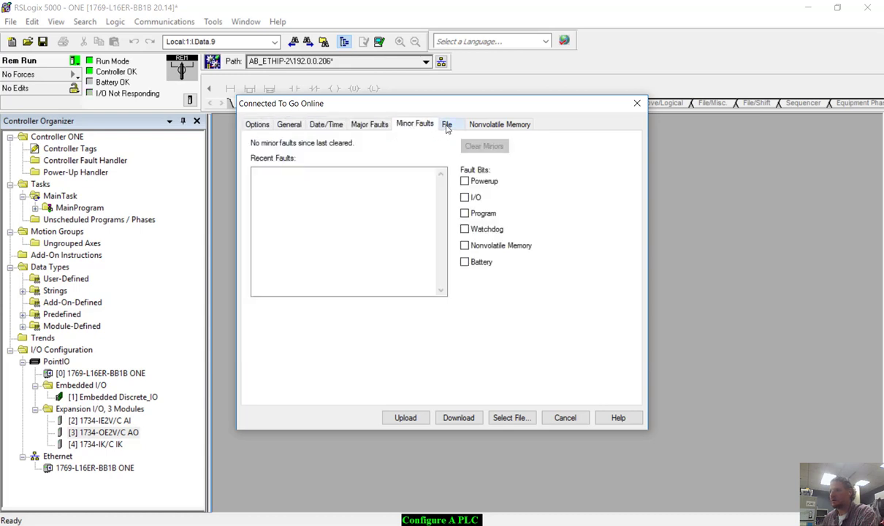
{"action": "left_click", "coordinate": [447, 126]}
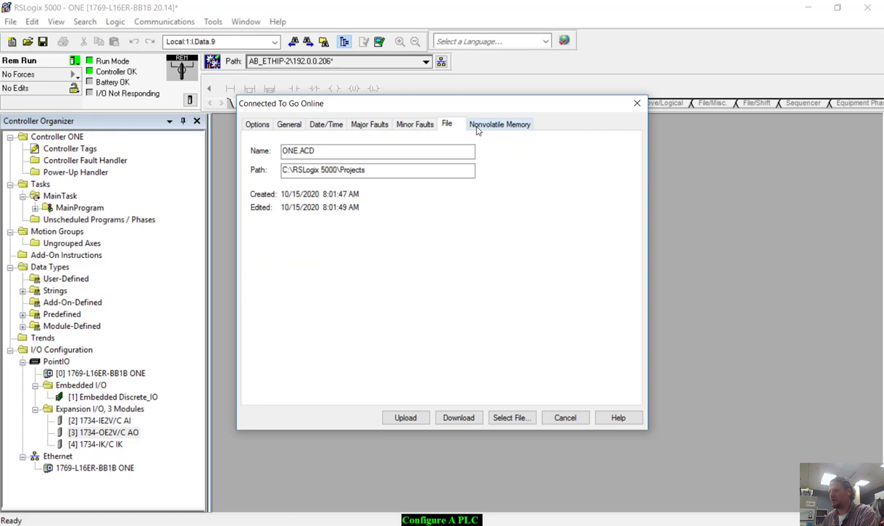
{"action": "left_click", "coordinate": [477, 126]}
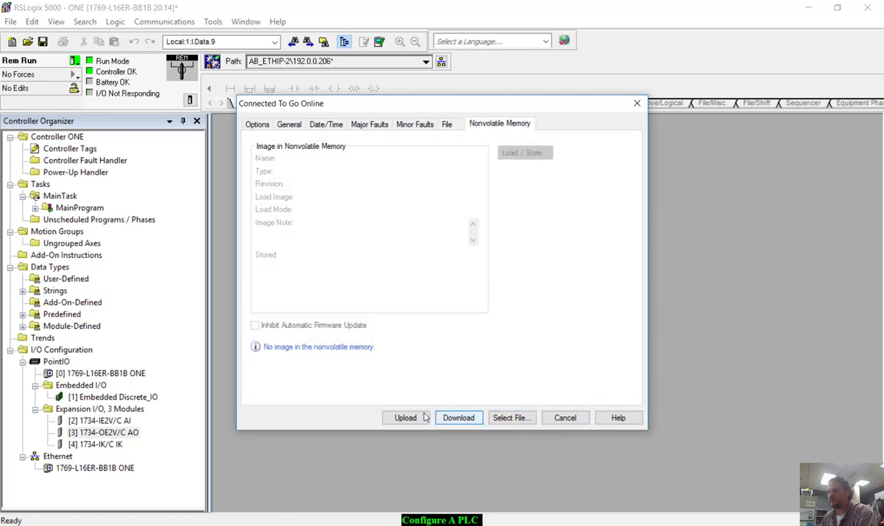
Download the offline project ONE to the connected controller and return it to Remote Run mode.
{"action": "left_click", "coordinate": [459, 418]}
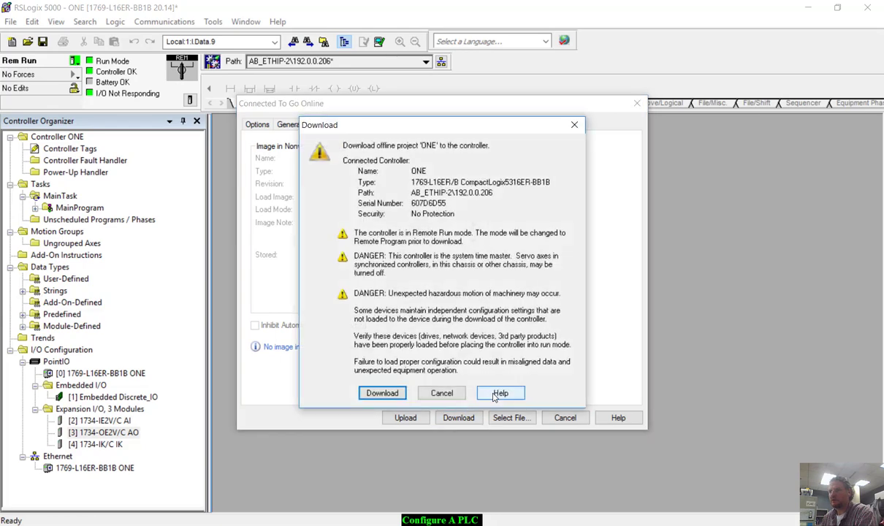
{"action": "left_click", "coordinate": [382, 393]}
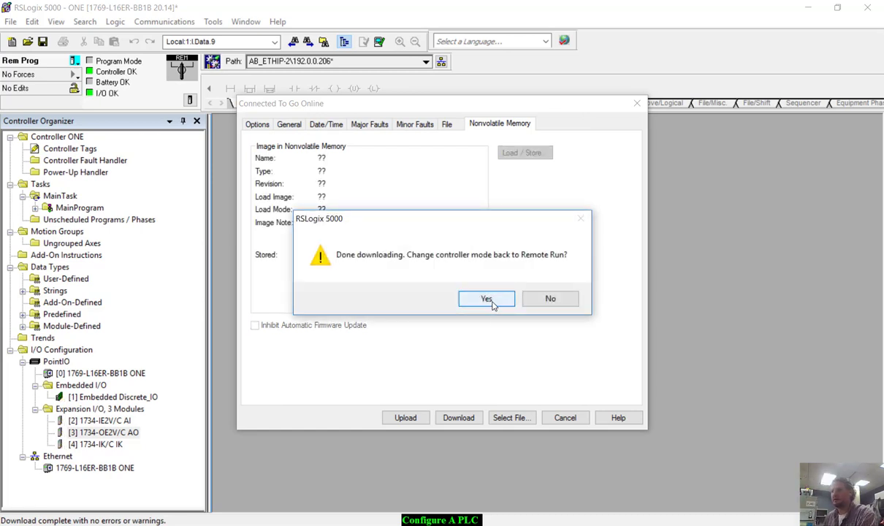
{"action": "left_click", "coordinate": [486, 300]}
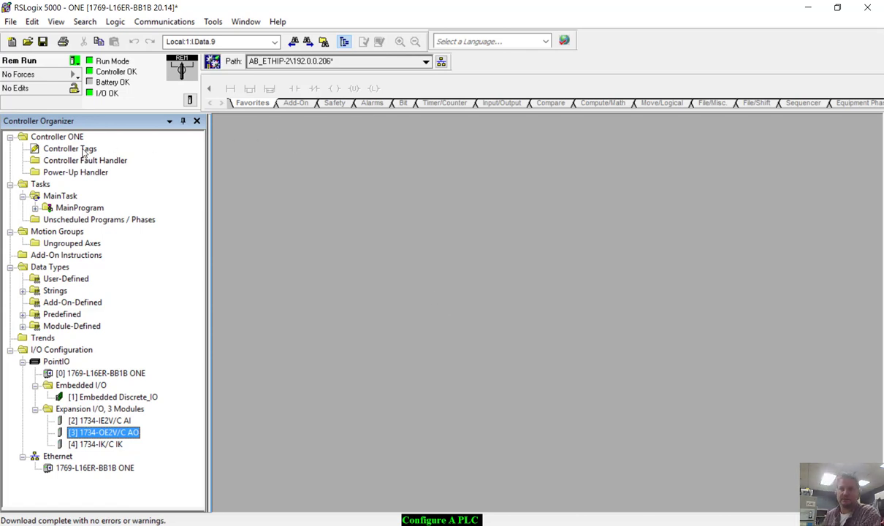
Check the controller's general properties and major faults, then cancel without changes.
{"action": "right_click", "coordinate": [84, 150]}
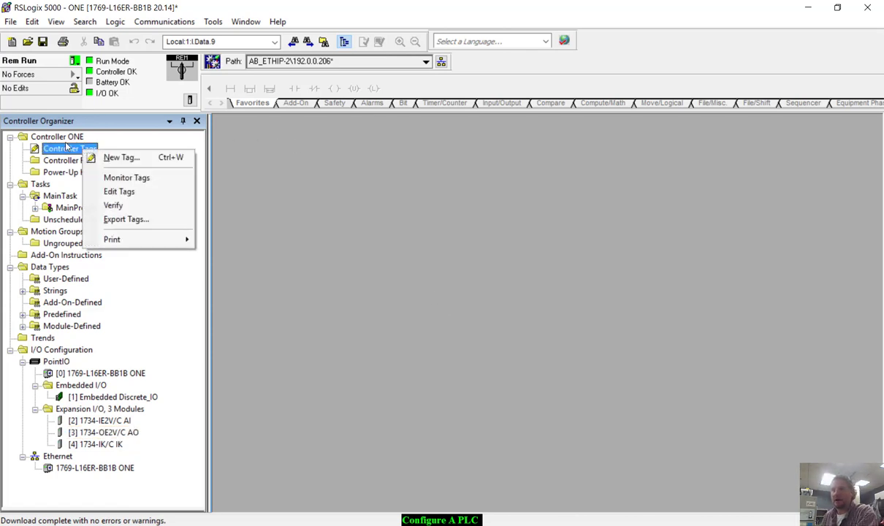
{"action": "right_click", "coordinate": [104, 373]}
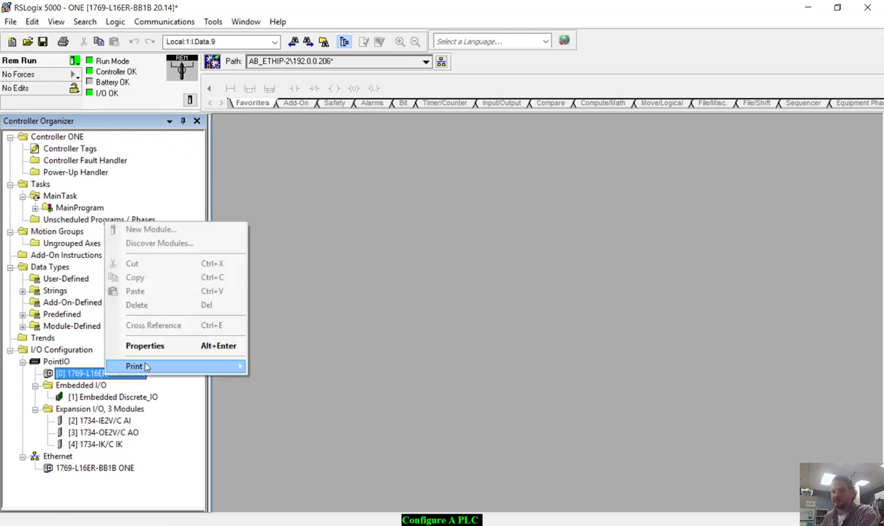
{"action": "left_click", "coordinate": [167, 350]}
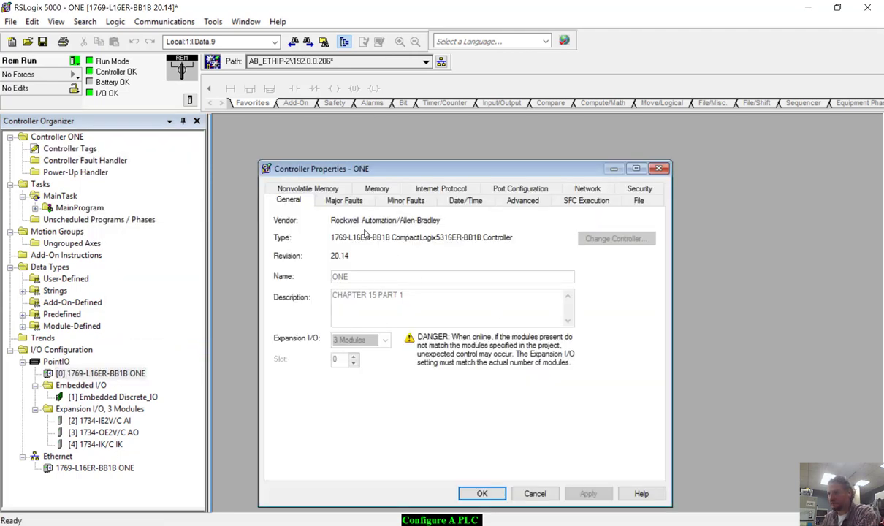
{"action": "left_click", "coordinate": [349, 203]}
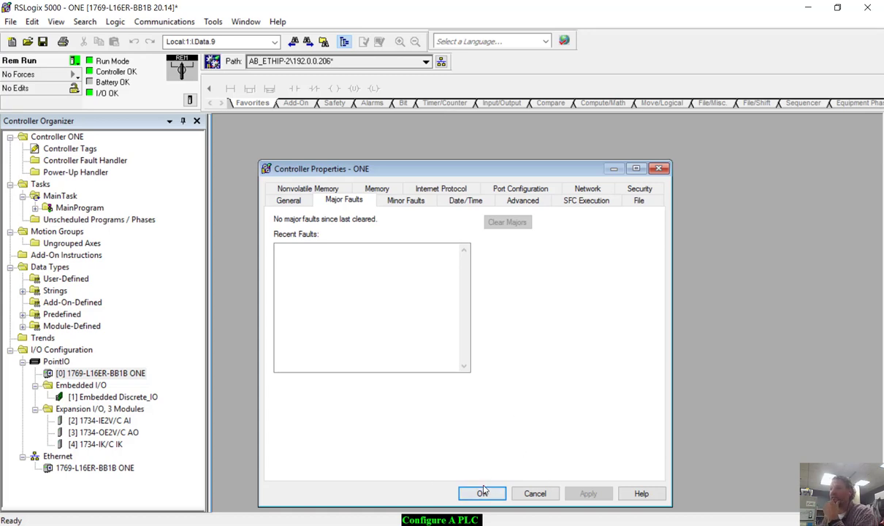
{"action": "left_click", "coordinate": [533, 494]}
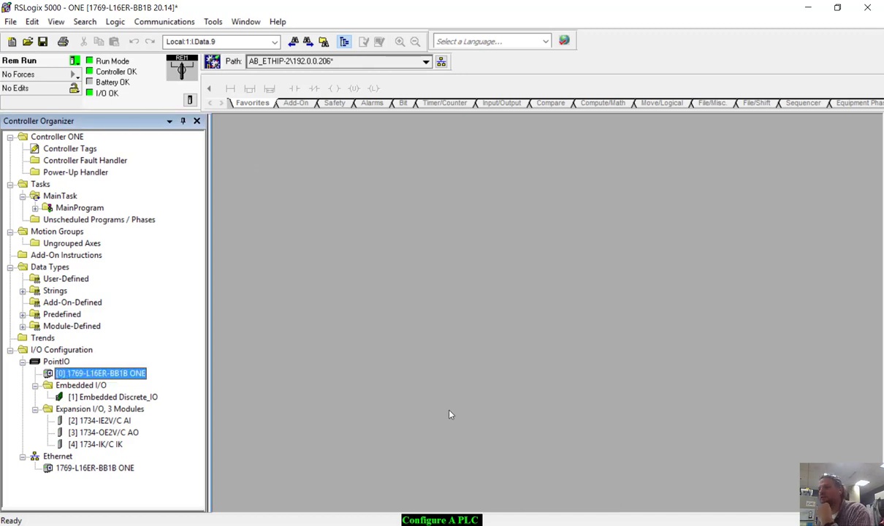